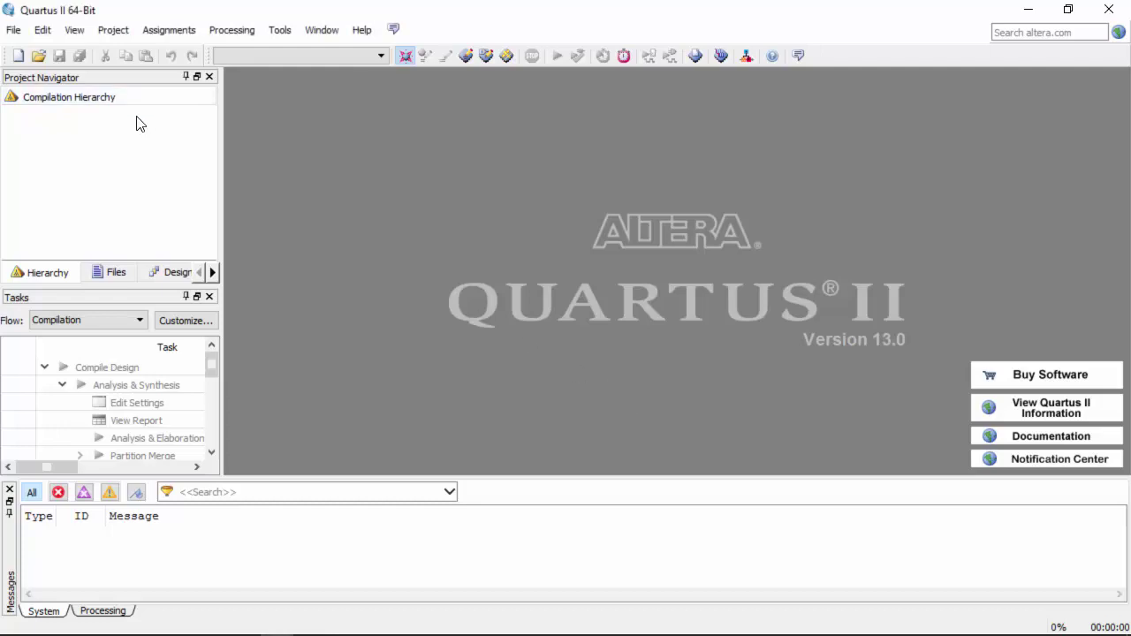
# - Create a new Verilog HDL file
pyautogui.click(17, 56)
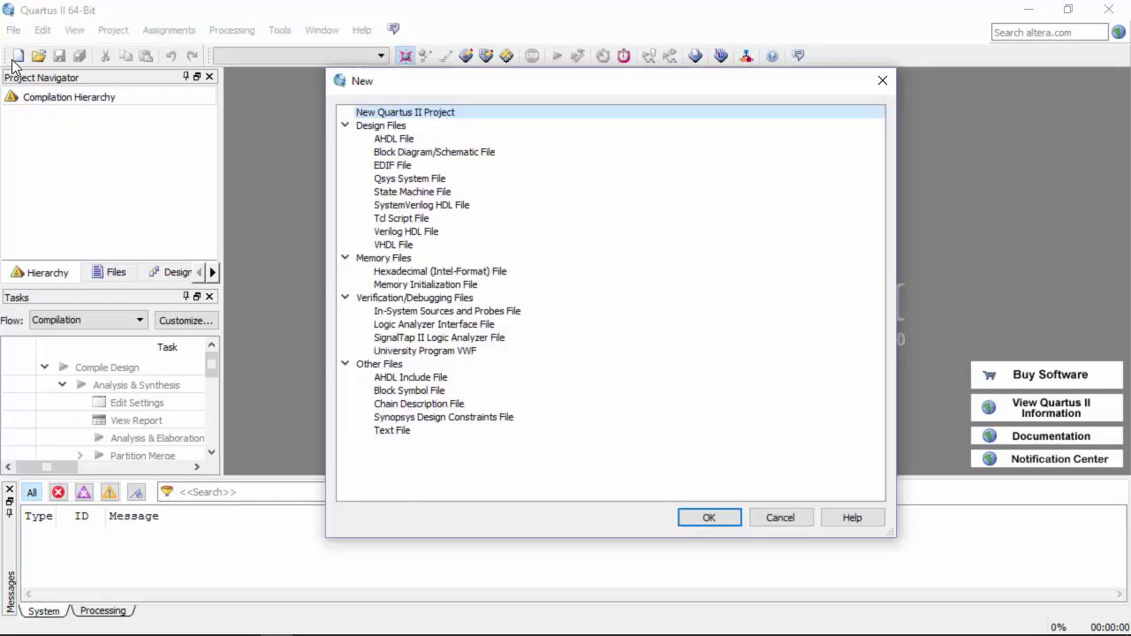
pyautogui.click(402, 232)
pyautogui.click(708, 517)
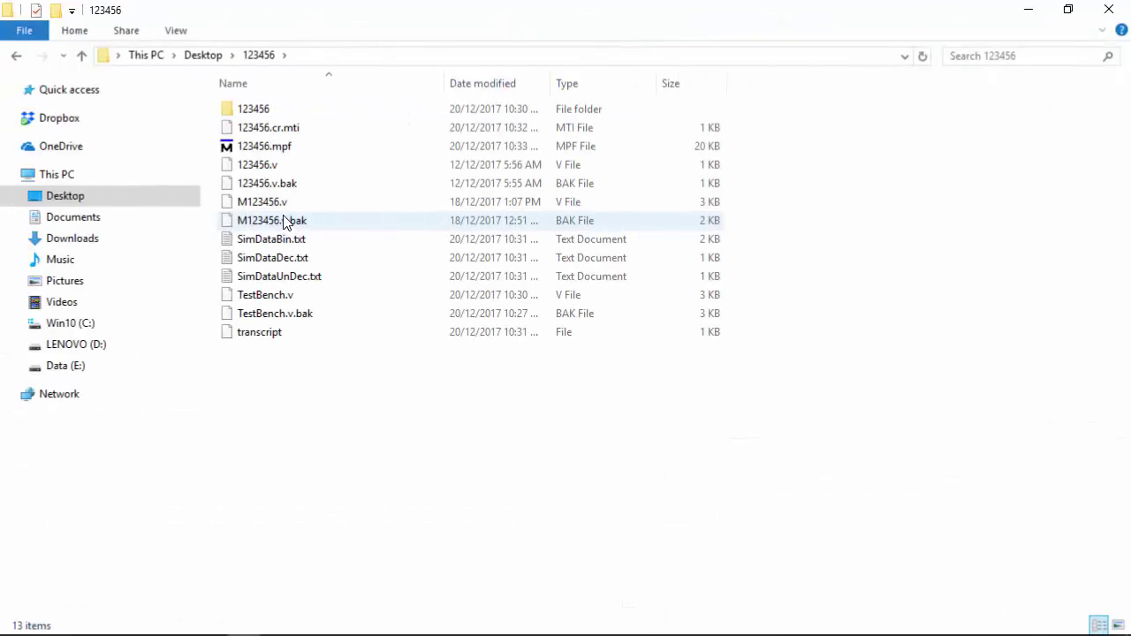
# - Open M123456.v from the 123456 folder in Notepad++ and copy all its code into the new Verilog file in Quartus II
pyautogui.click(276, 205)
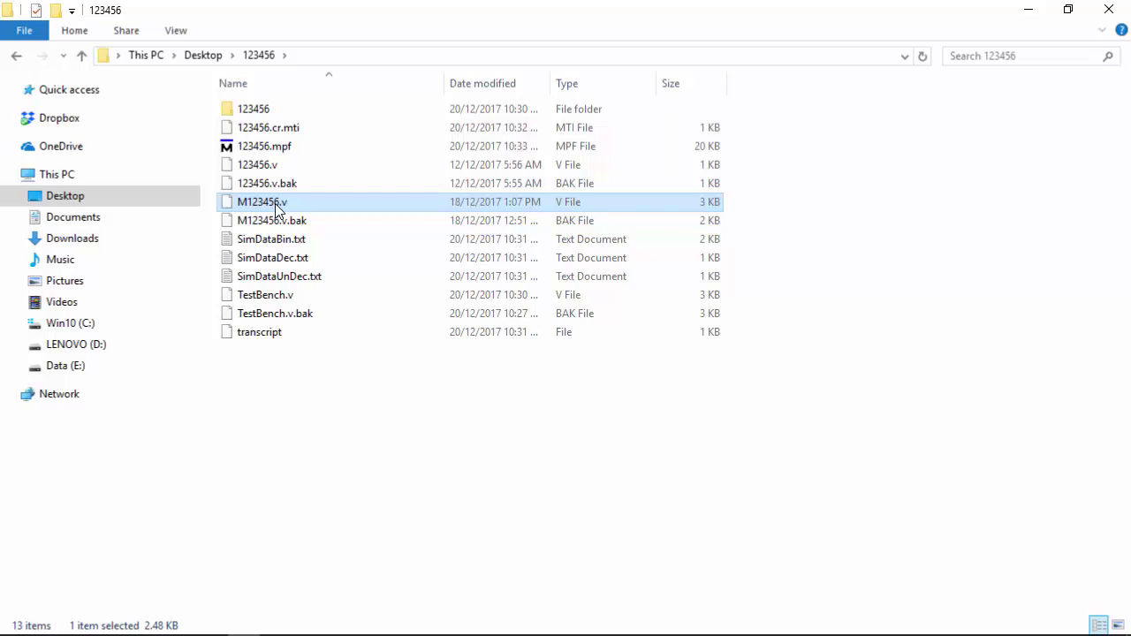
pyautogui.rightClick(276, 205)
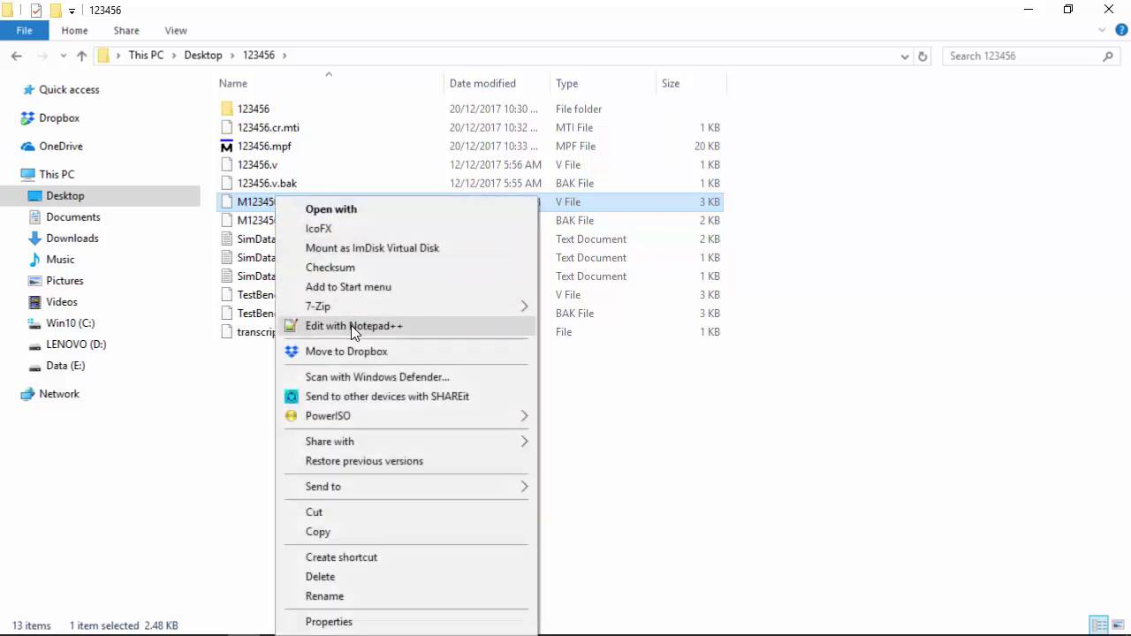
pyautogui.click(351, 325)
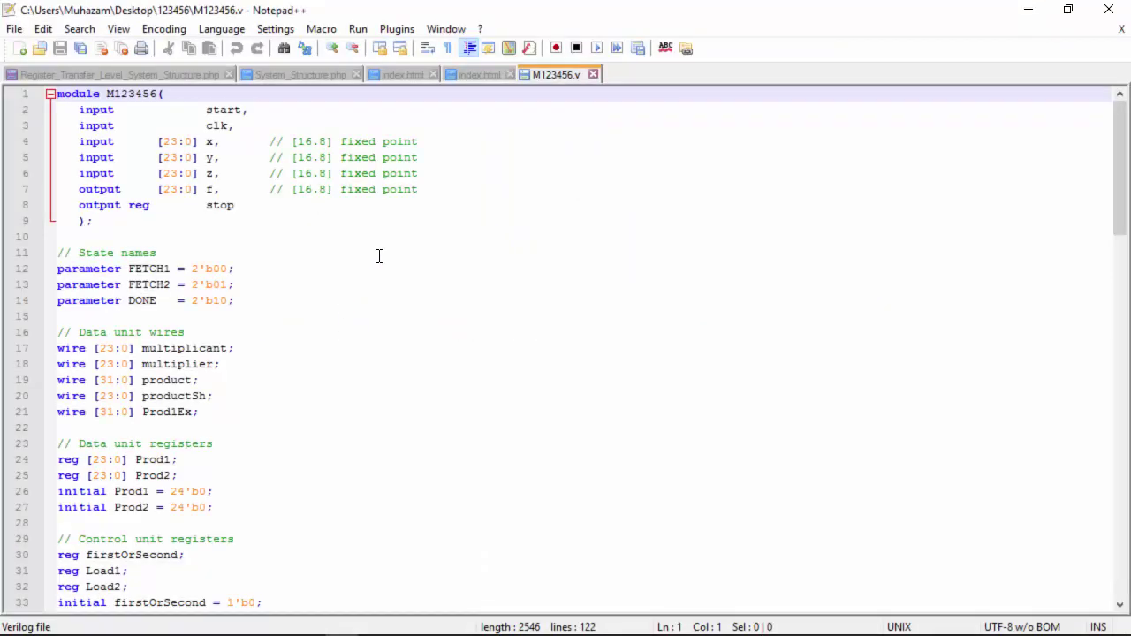
pyautogui.hotkey('ctrl', 'a')
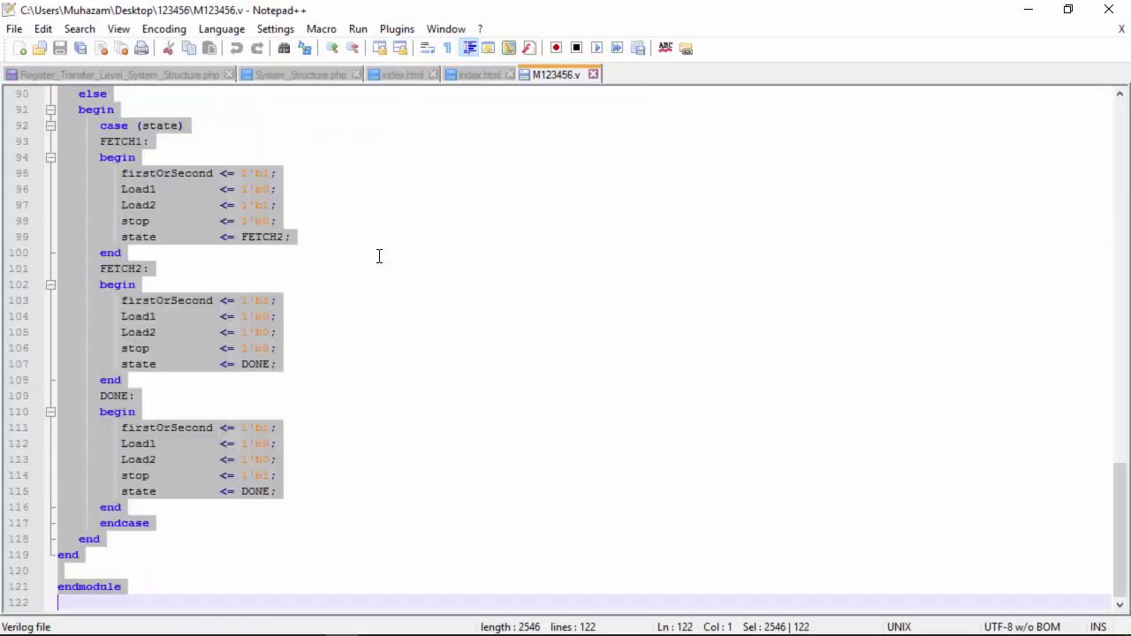
pyautogui.hotkey('alt', 'Tab')
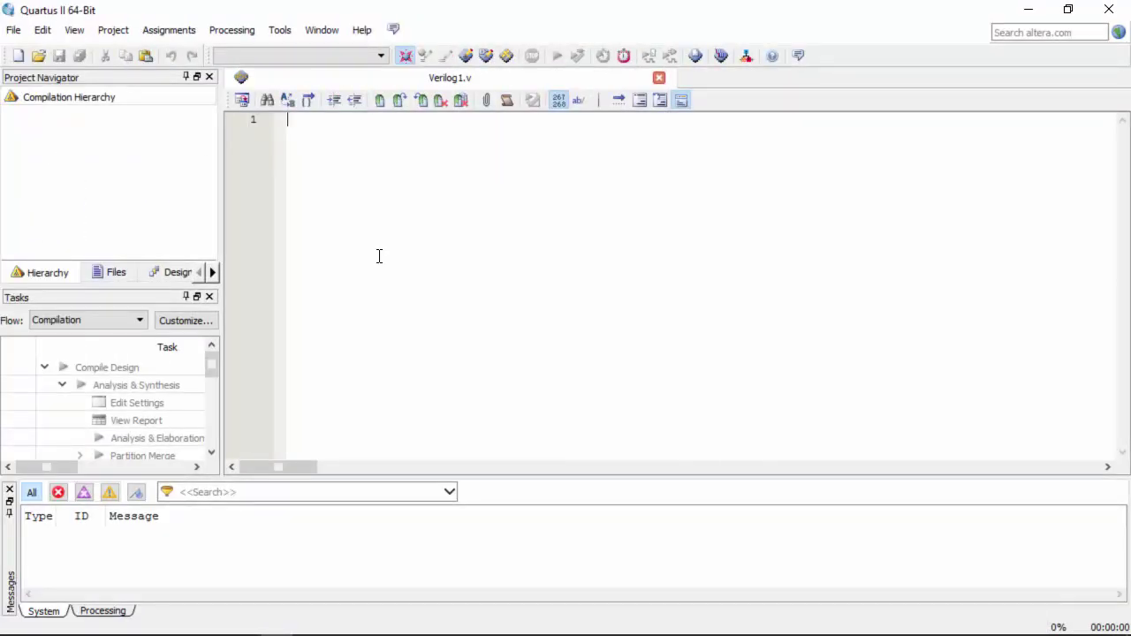
pyautogui.hotkey('ctrl', 'v')
pyautogui.scroll(20, 378, 256)
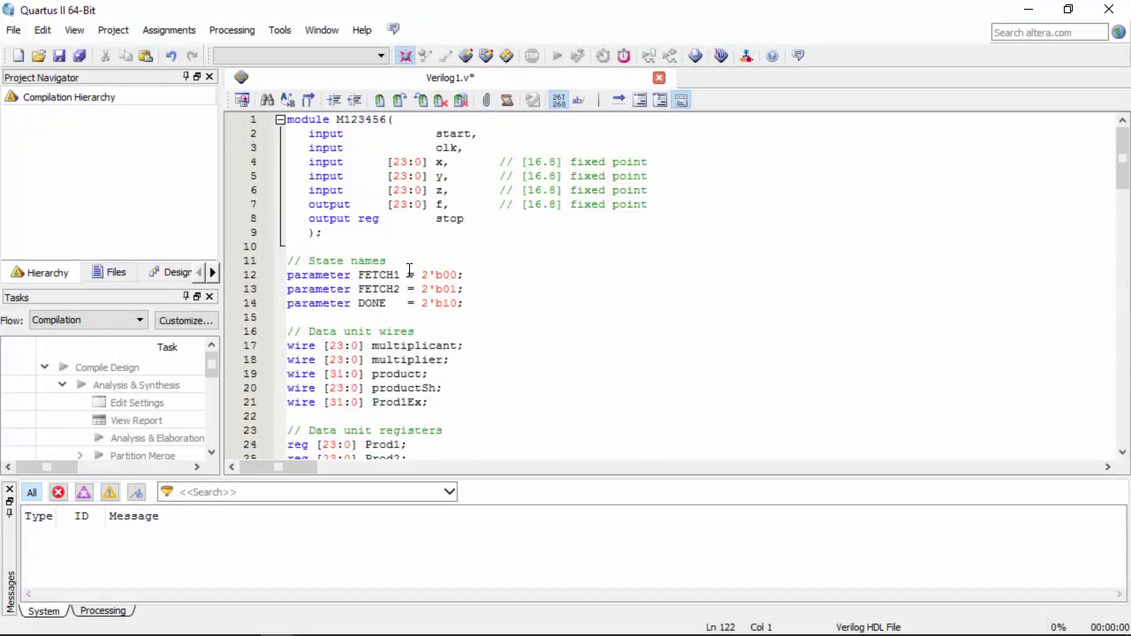
# - Start saving the Verilog file and create and open a new folder M123456Q2 on the Desktop as its location
pyautogui.hotkey('ctrl', 's')
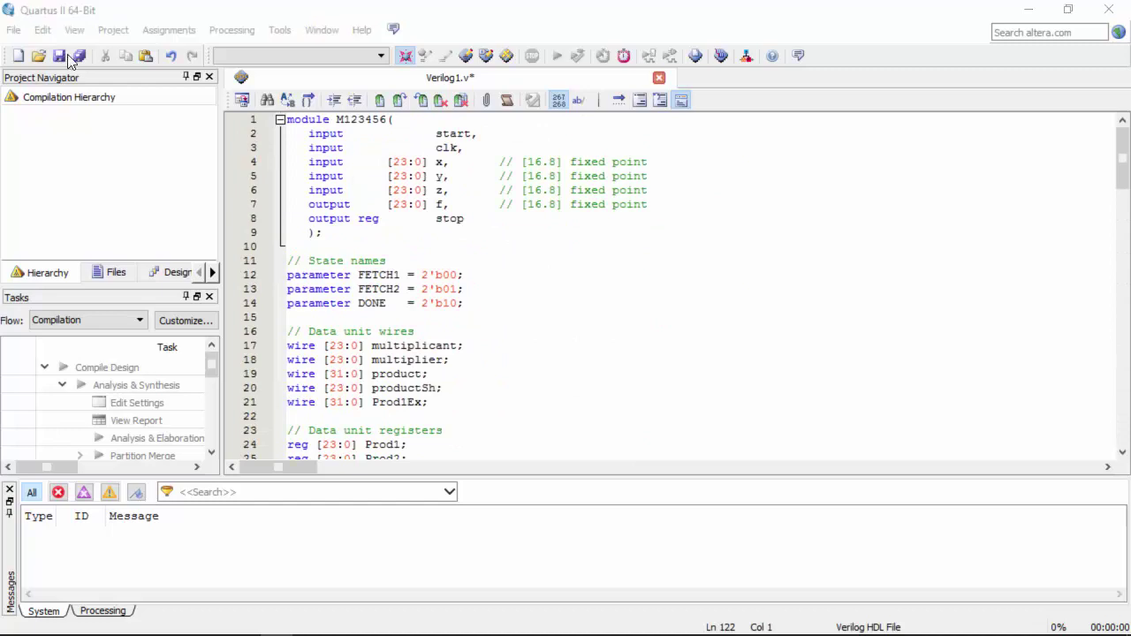
pyautogui.click(388, 301)
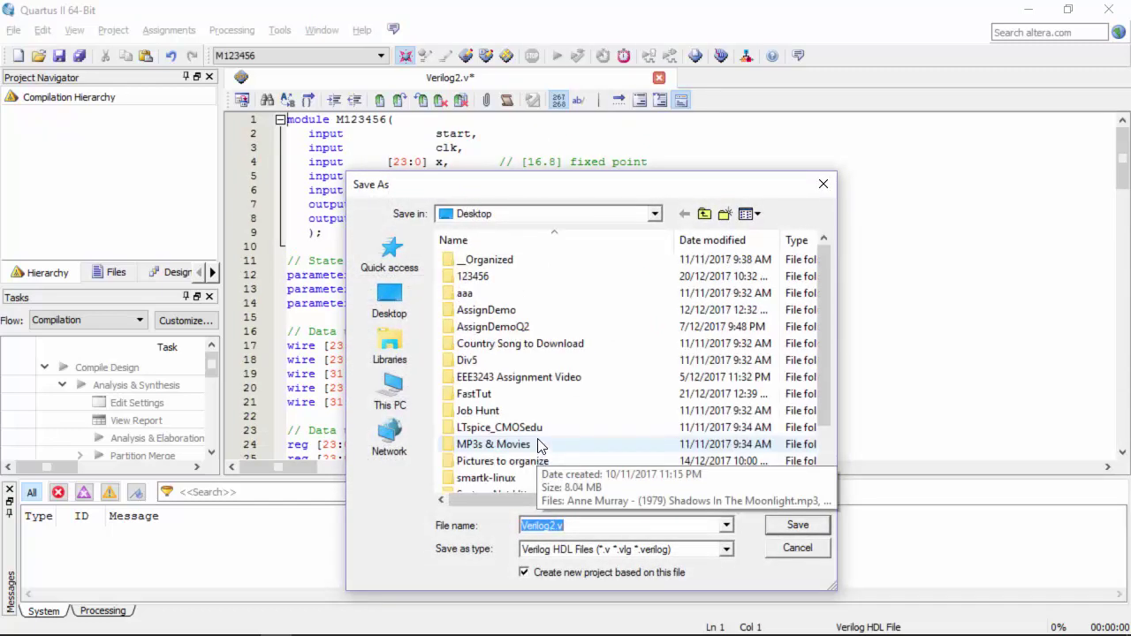
pyautogui.keyDown('ctrl'); pyautogui.scroll(-2, 491, 301); pyautogui.keyUp('ctrl')
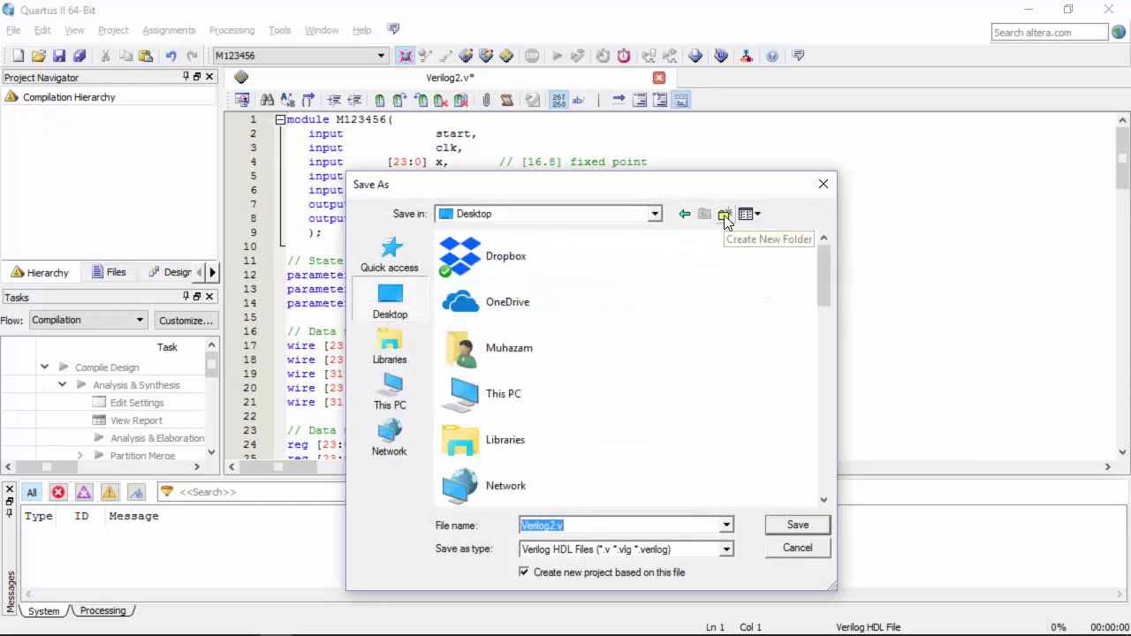
pyautogui.click(724, 215)
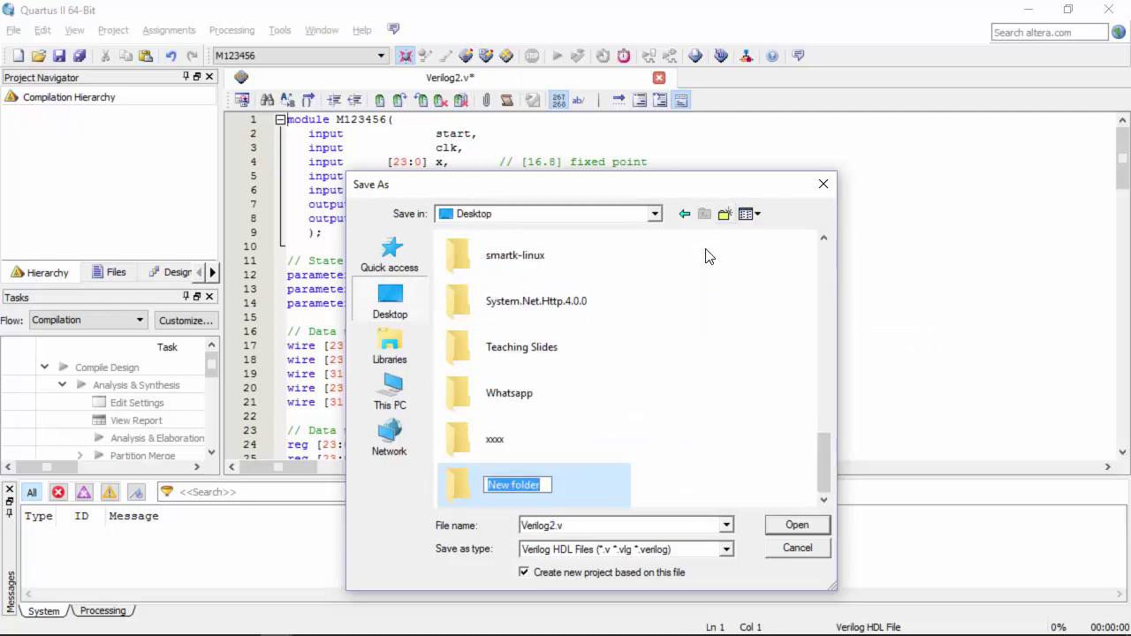
pyautogui.write('M12')
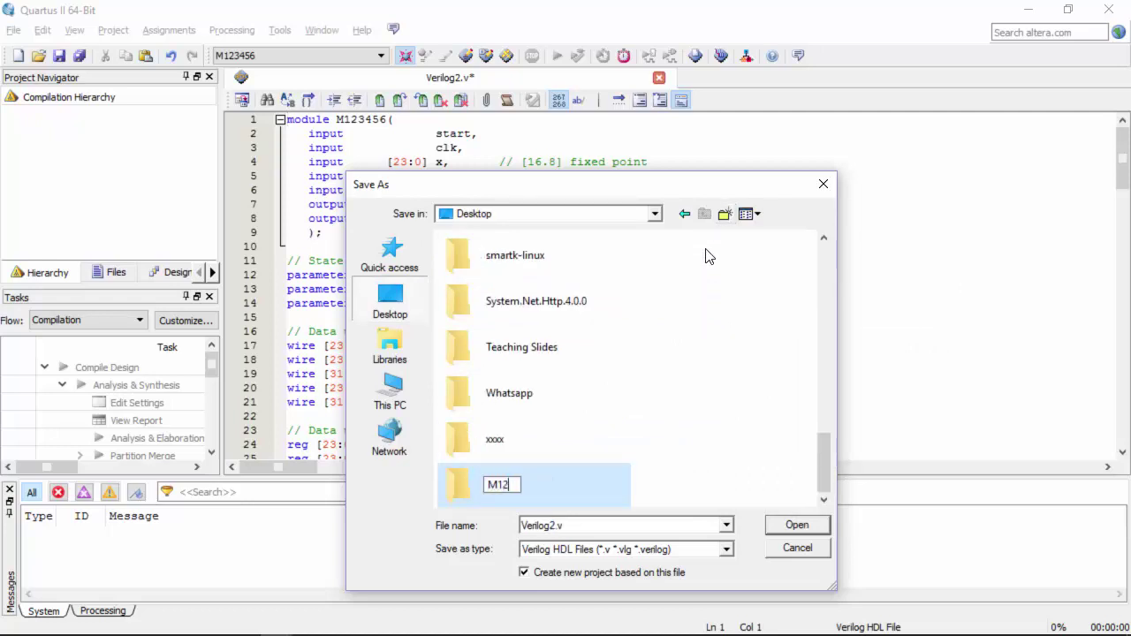
pyautogui.write('3456Q2')
pyautogui.press('Return')
pyautogui.doubleClick(461, 488)
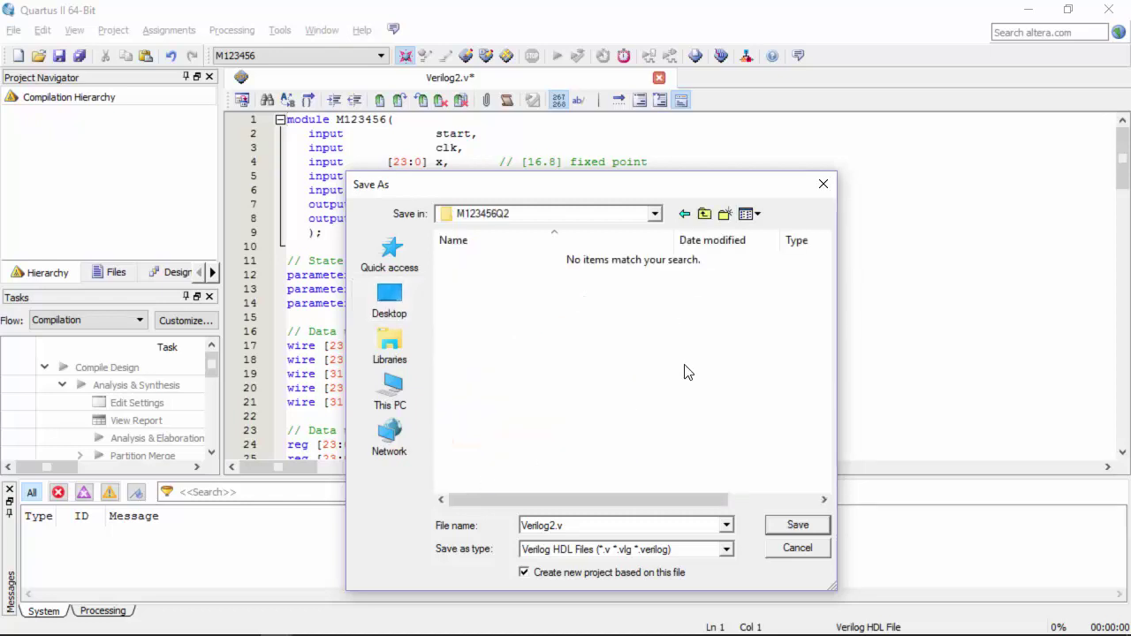
# - Save the Verilog file as M123456 and accept creating a new project based on it
pyautogui.click(676, 526)
pyautogui.write('M123456')
pyautogui.press('Return')
pyautogui.click(591, 341)
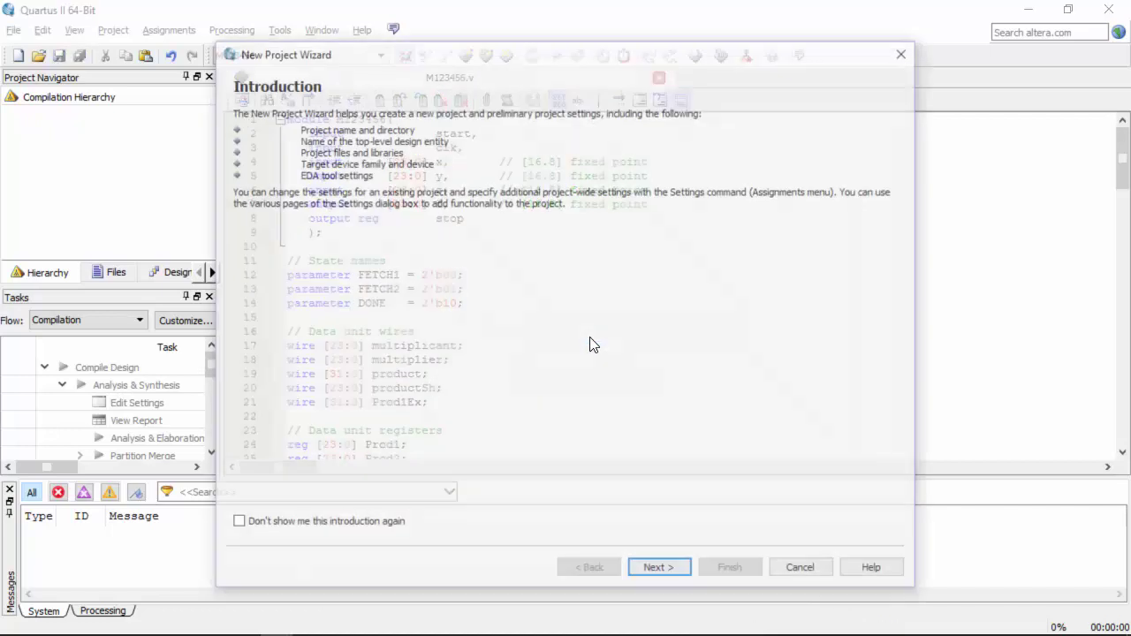
# - Keep the default project name and files in the New Project Wizard and set the device family to Cyclone II
pyautogui.click(666, 570)
pyautogui.click(665, 571)
pyautogui.click(665, 571)
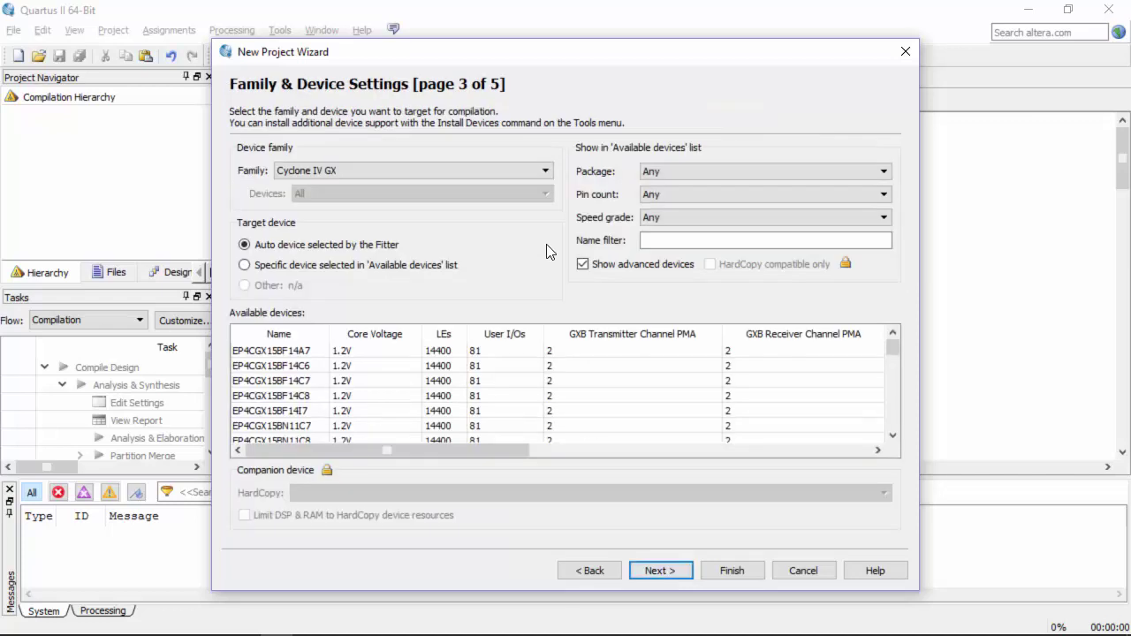
pyautogui.click(546, 170)
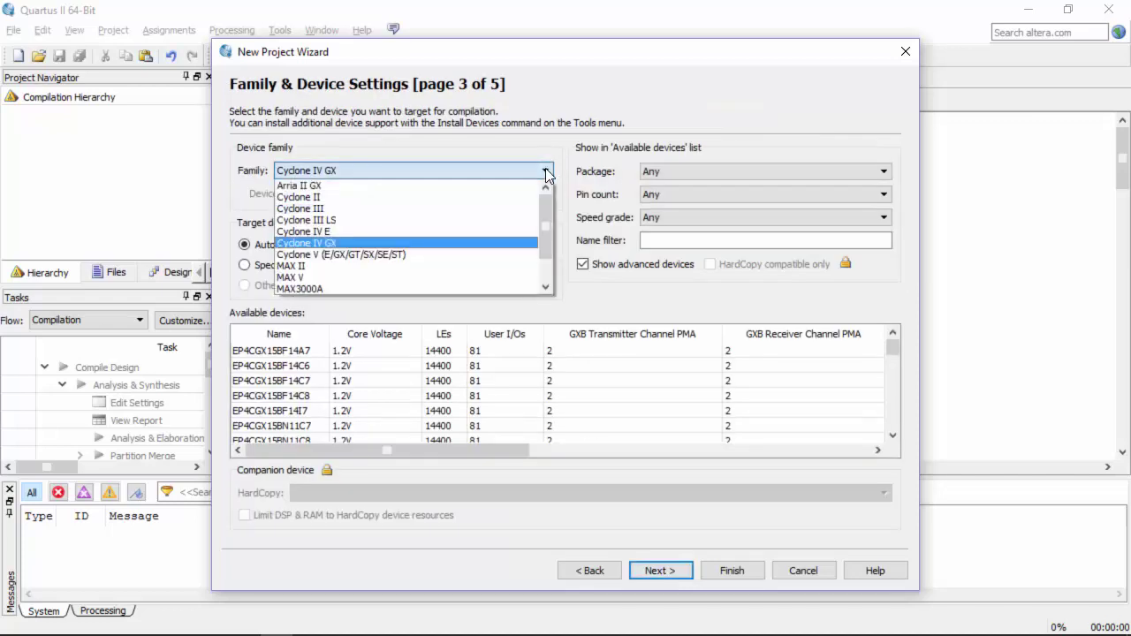
pyautogui.click(495, 197)
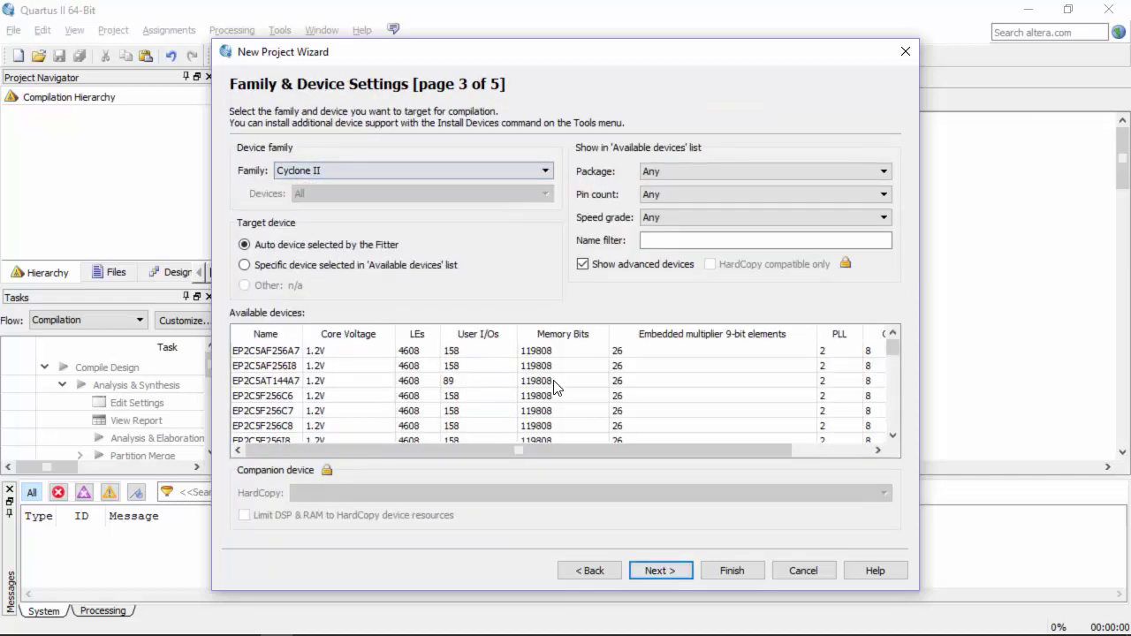
pyautogui.click(667, 567)
# - Set the simulation tool to ModelSim, choose its output format, and finish creating the project
pyautogui.click(449, 196)
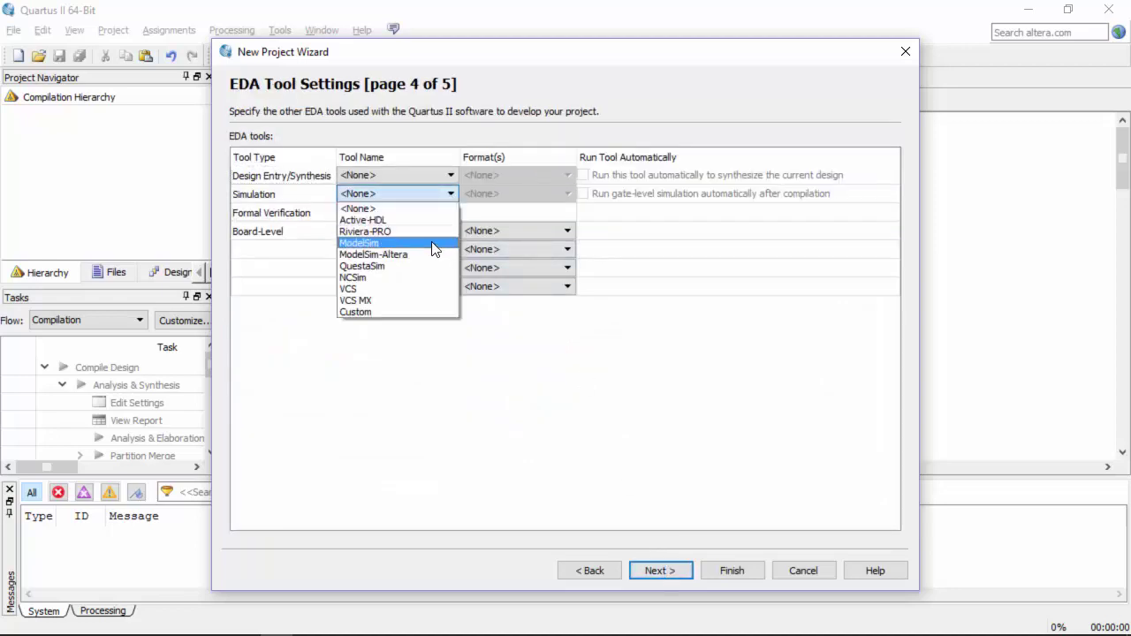
pyautogui.click(434, 244)
pyautogui.click(568, 195)
pyautogui.click(488, 202)
pyautogui.click(660, 570)
pyautogui.click(726, 570)
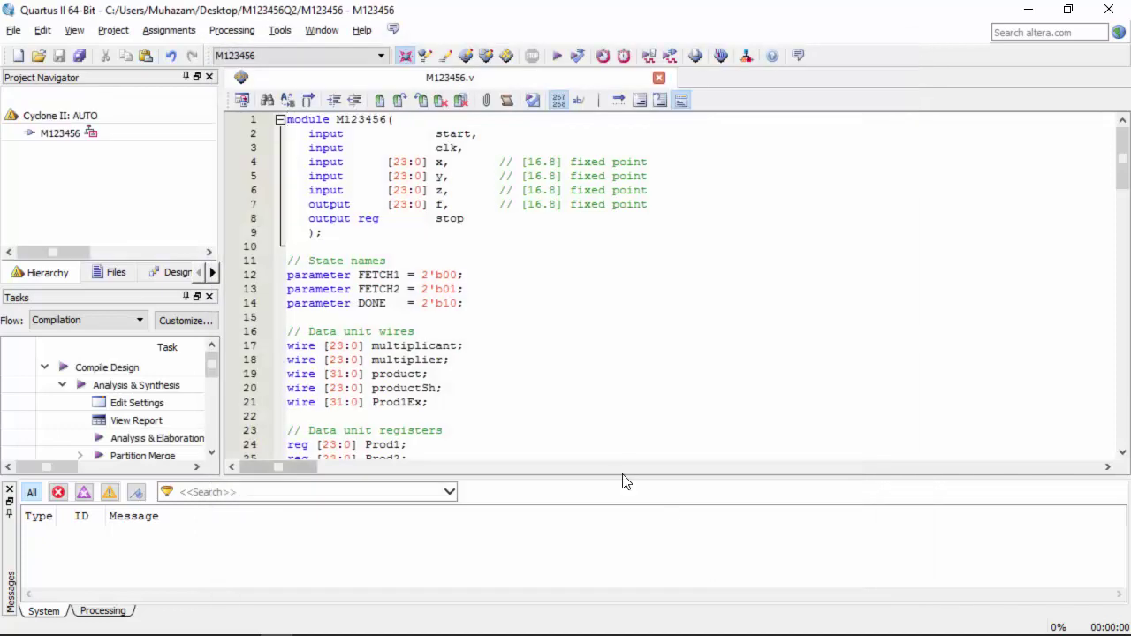
# - Run a full compilation of the M123456 project
pyautogui.click(362, 276)
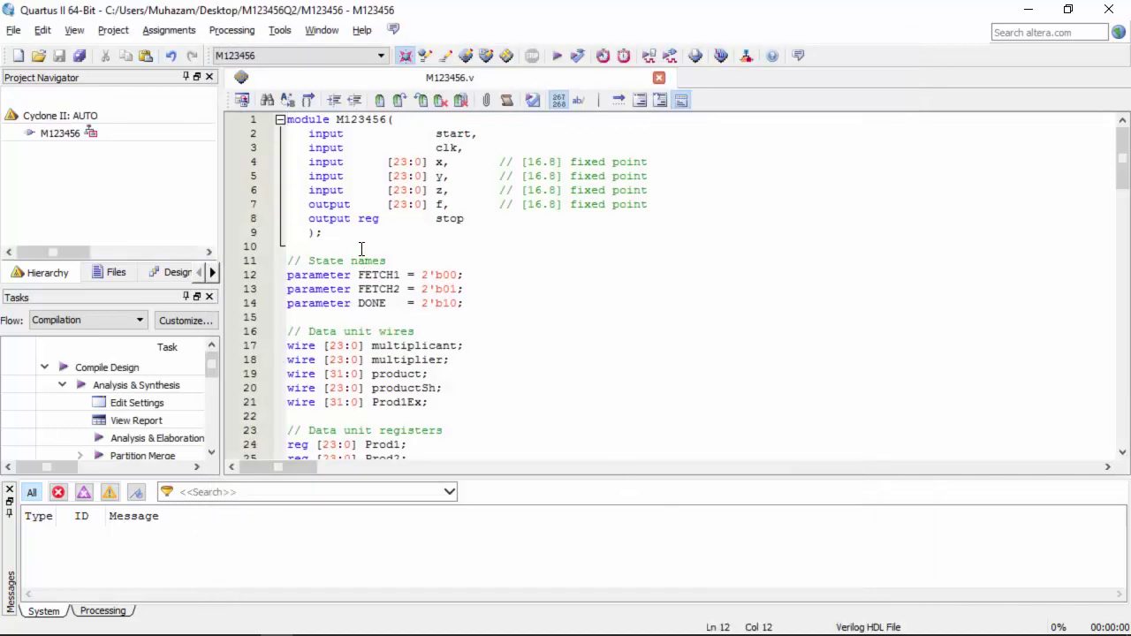
pyautogui.click(557, 54)
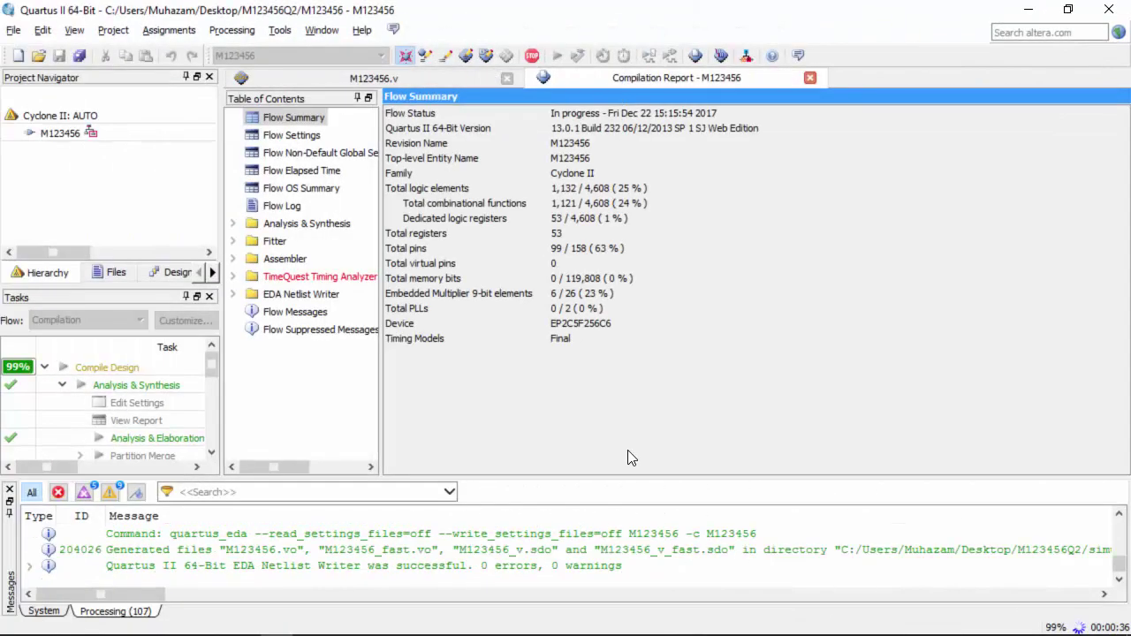
pyautogui.click(647, 334)
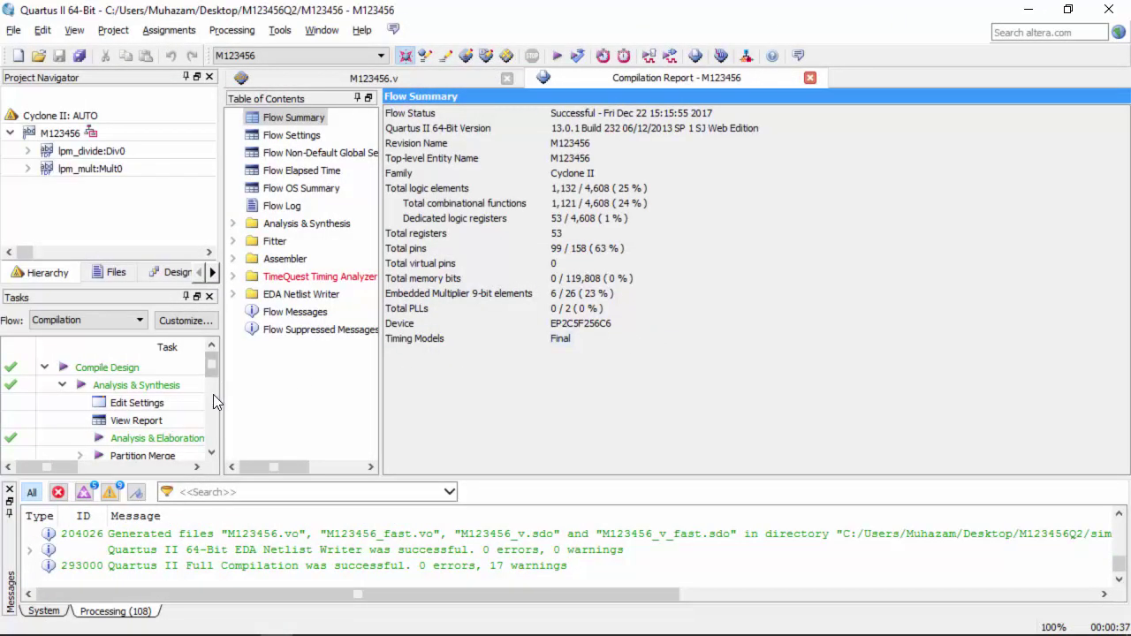
# - Open the compiled design in the RTL Viewer and fit the whole schematic in the window
pyautogui.scroll(-5, 208, 446)
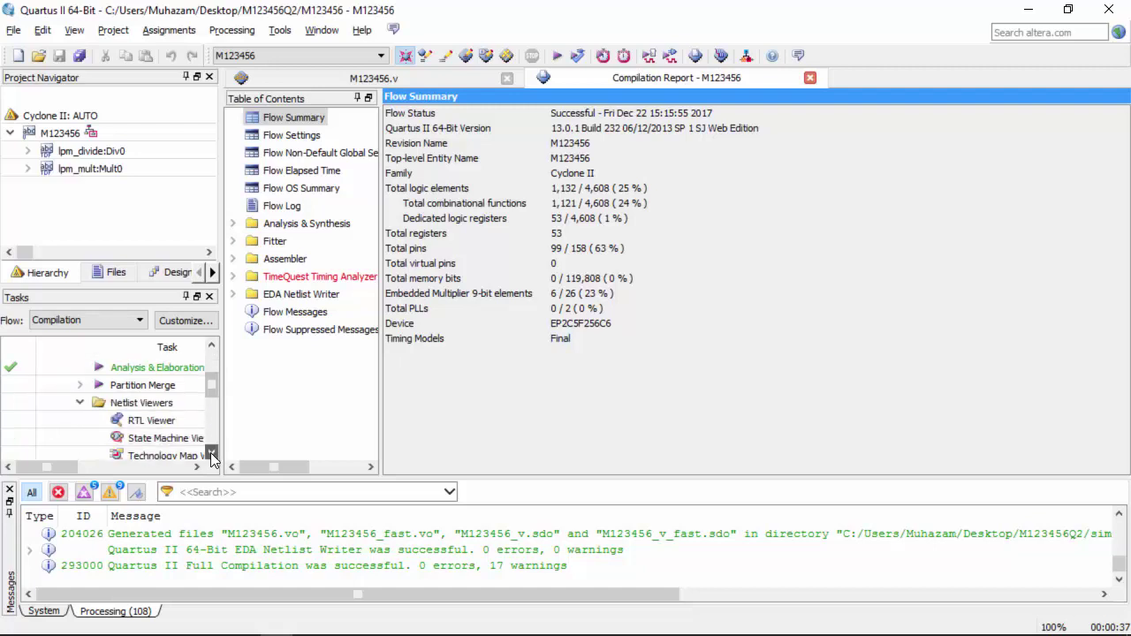
pyautogui.doubleClick(151, 402)
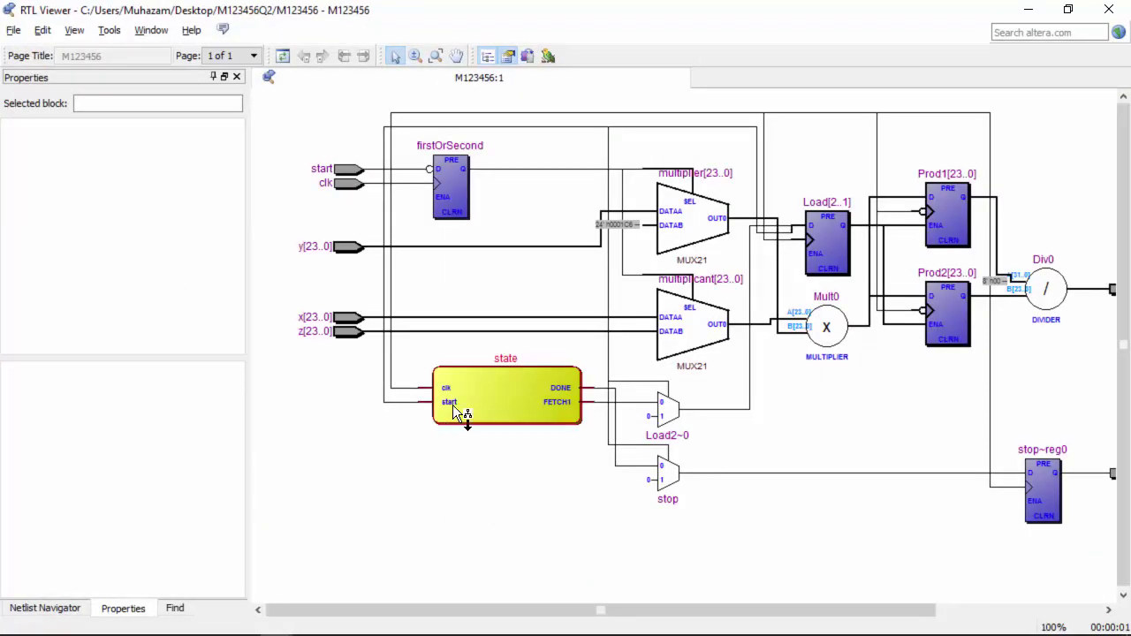
pyautogui.click(75, 30)
pyautogui.click(99, 68)
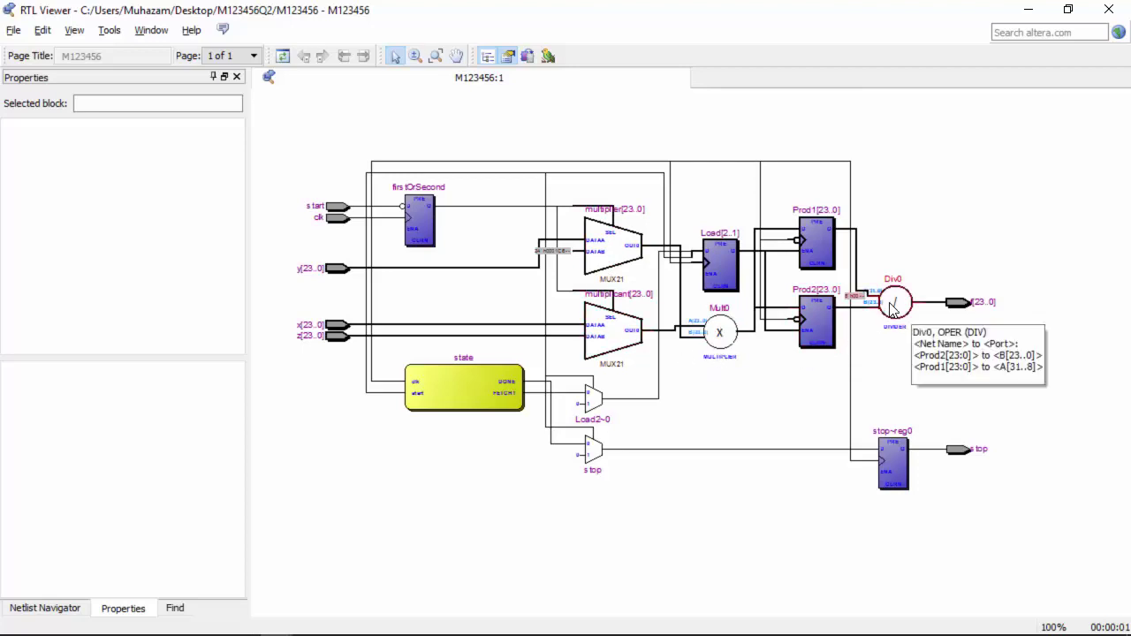
# - Inspect the state block's transitions in the State Machine Viewer and close both viewers
pyautogui.doubleClick(463, 390)
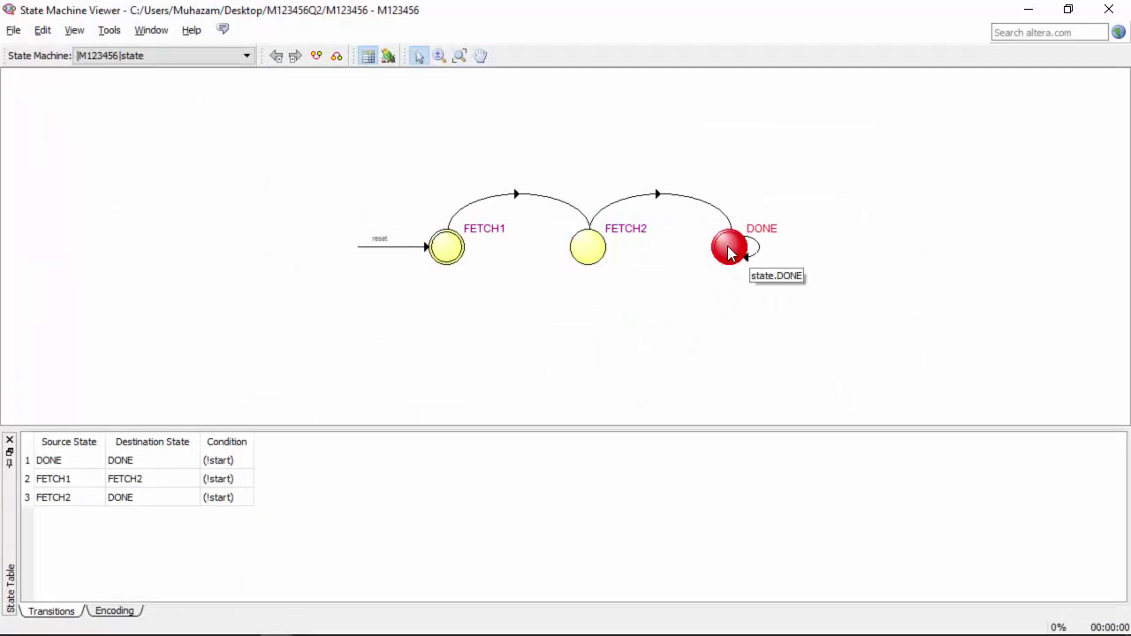
pyautogui.click(1109, 9)
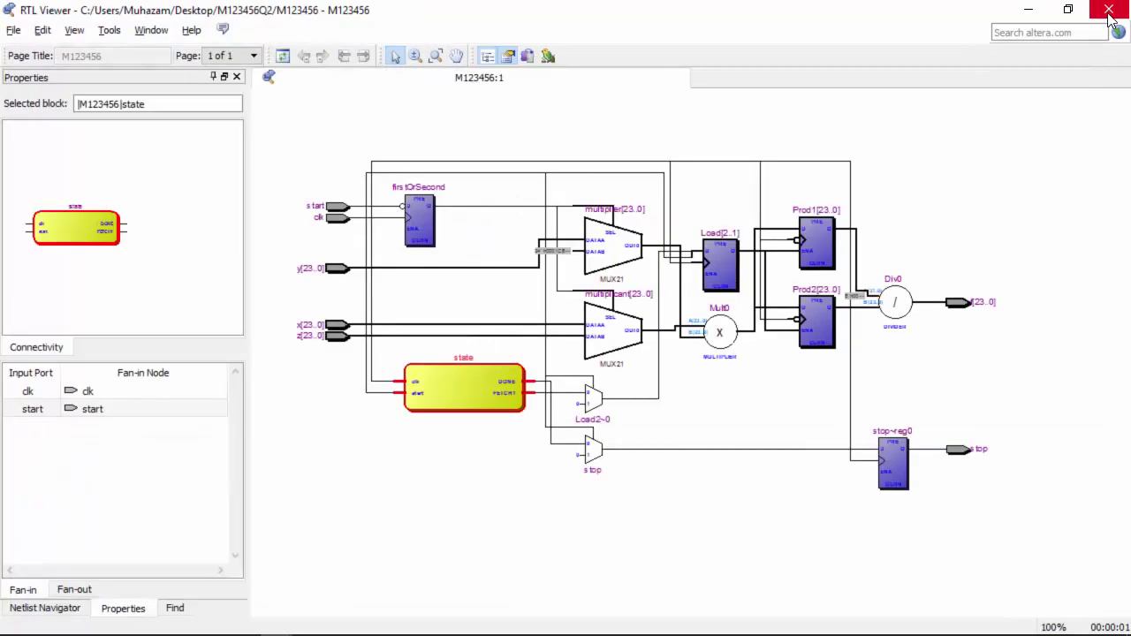
pyautogui.click(1109, 9)
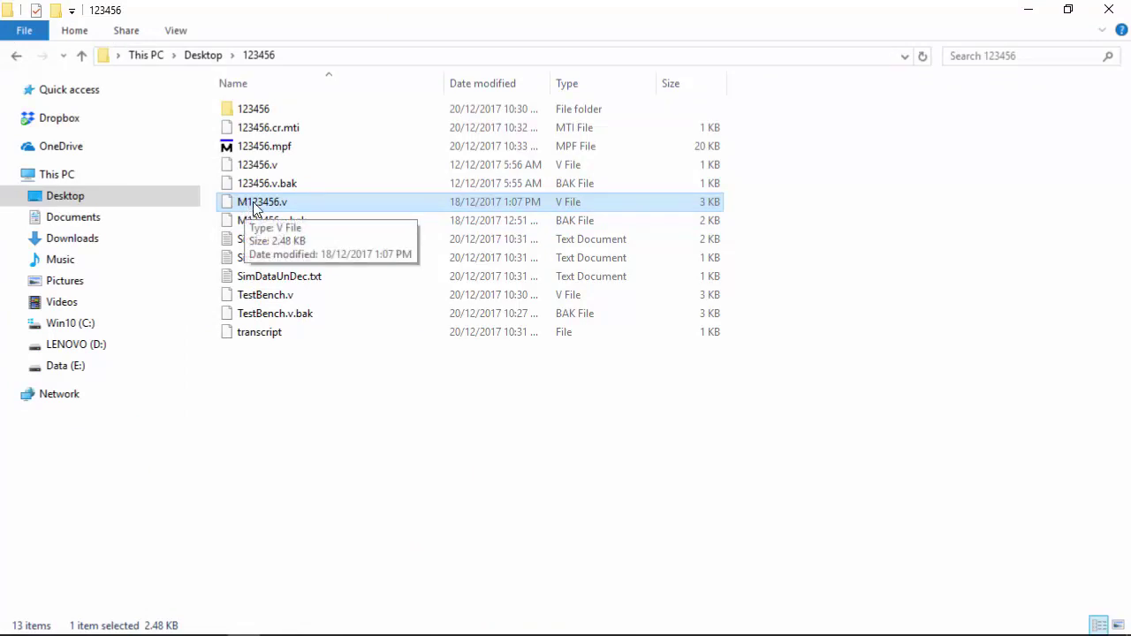
# - Open SimDataUnDec.txt from the 123456 folder and examine its x, y, z and f simulation values
pyautogui.click(286, 279)
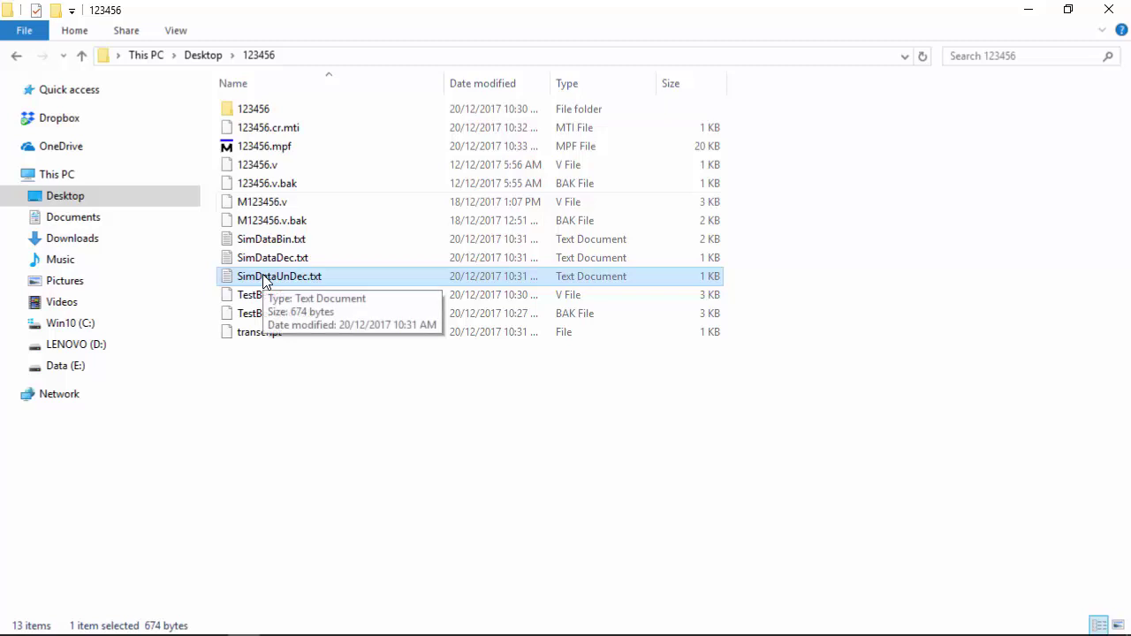
pyautogui.doubleClick(242, 279)
pyautogui.click(992, 65)
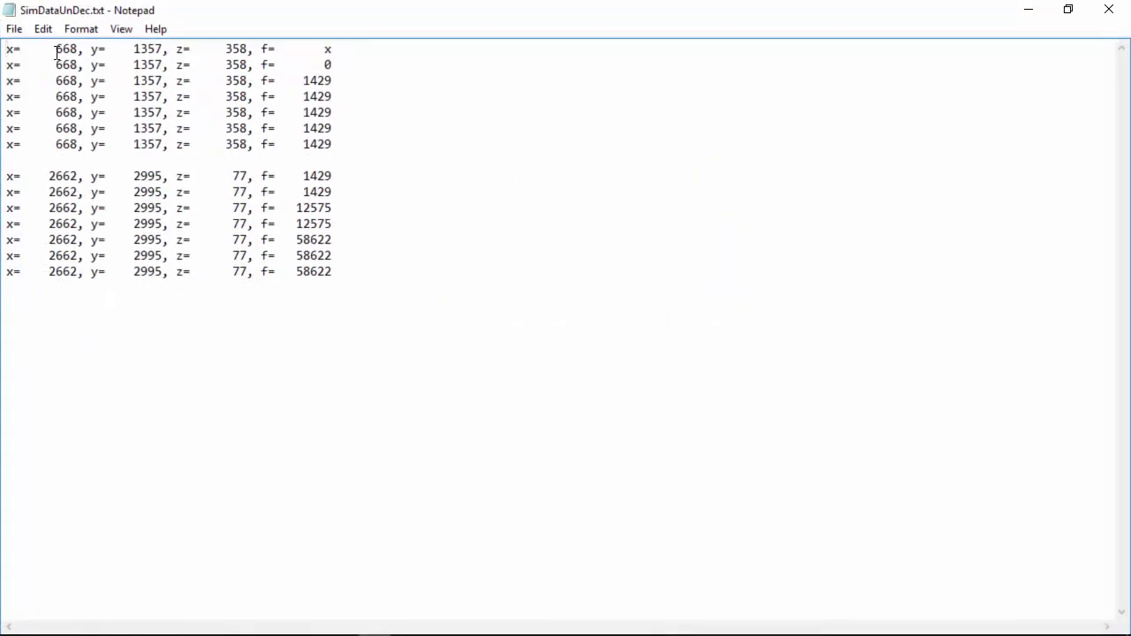
pyautogui.moveTo(55, 51); pyautogui.dragTo(161, 96)
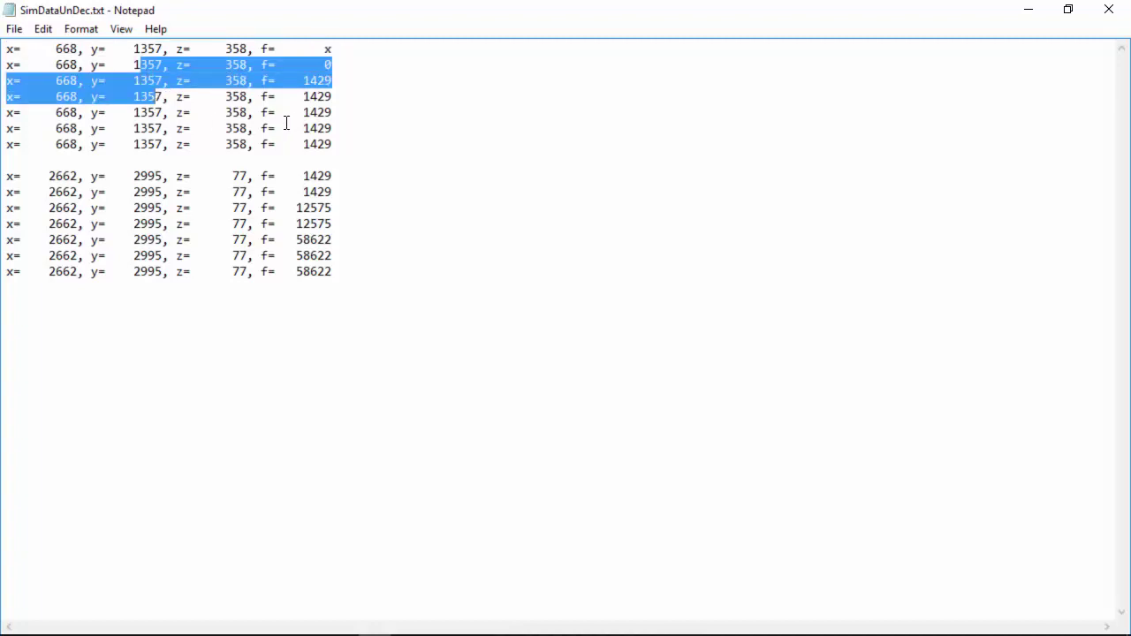
pyautogui.moveTo(310, 97); pyautogui.dragTo(328, 223)
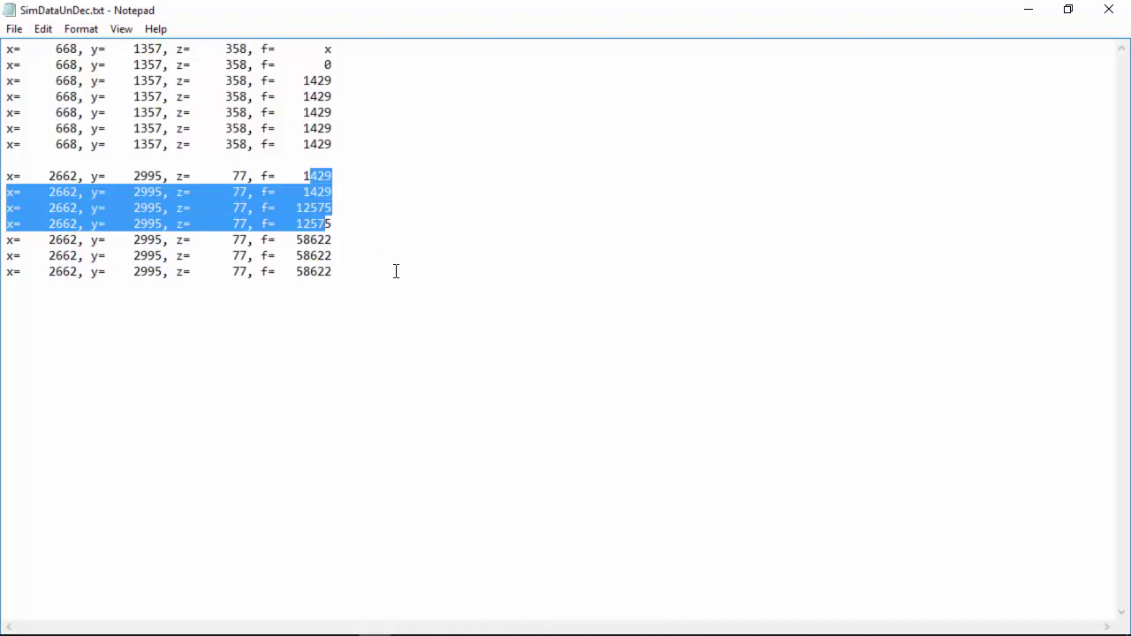
# - Switch to Quartus II and create a new University Program VWF simulation waveform file
pyautogui.hotkey('alt', 'Tab')
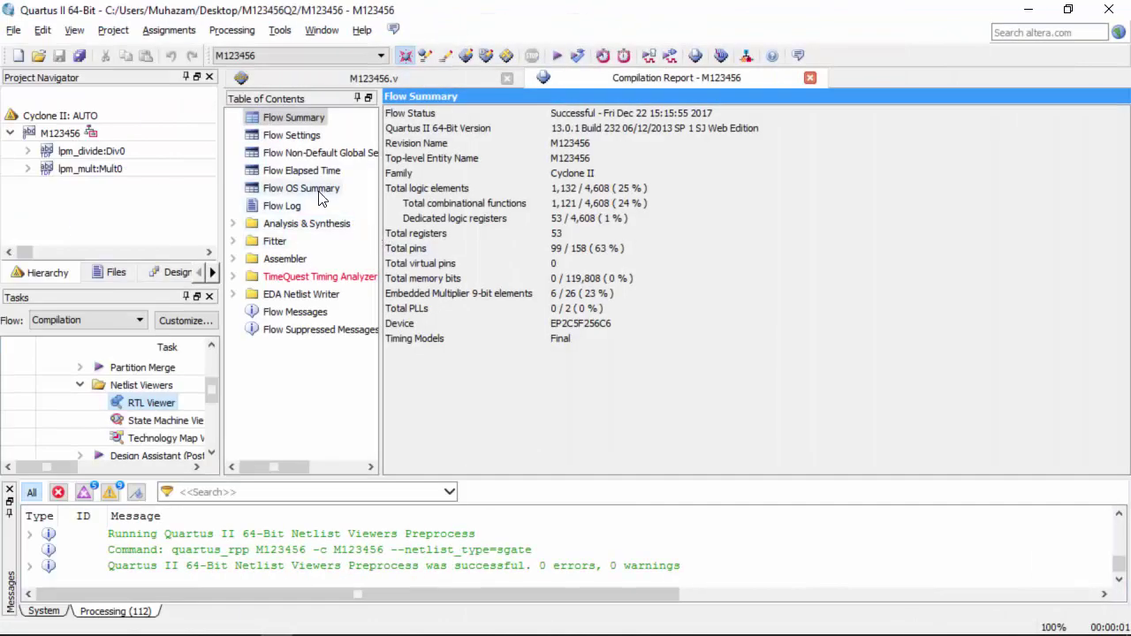
pyautogui.click(16, 56)
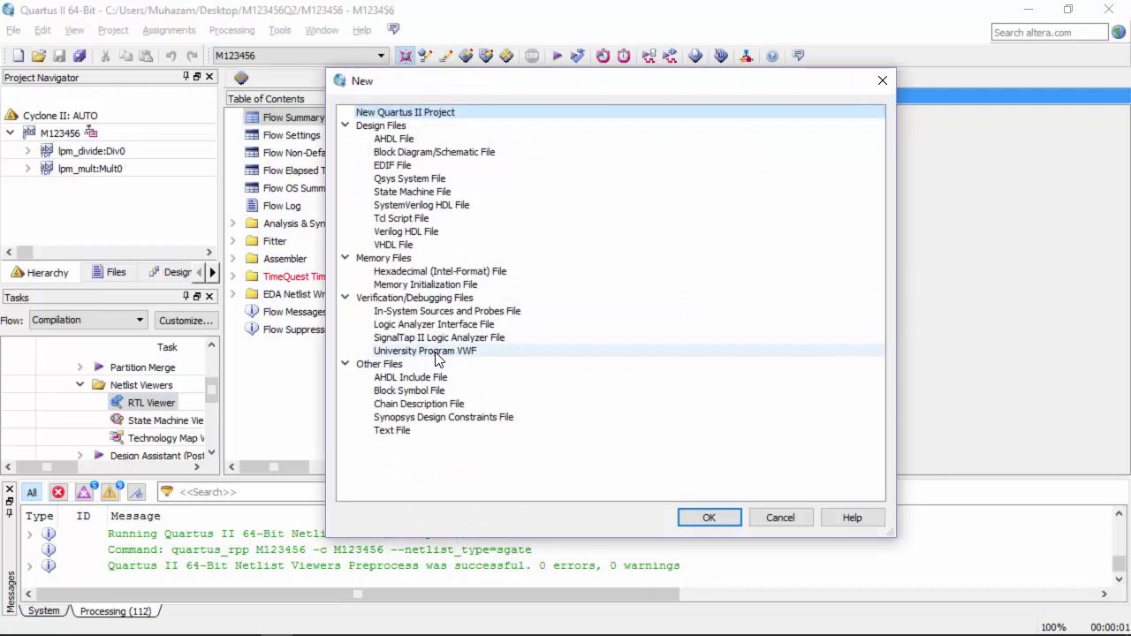
pyautogui.click(424, 351)
pyautogui.click(709, 517)
# - Insert all listed pins of the design into the waveform using the Node Finder with the Pins: all filter
pyautogui.rightClick(111, 220)
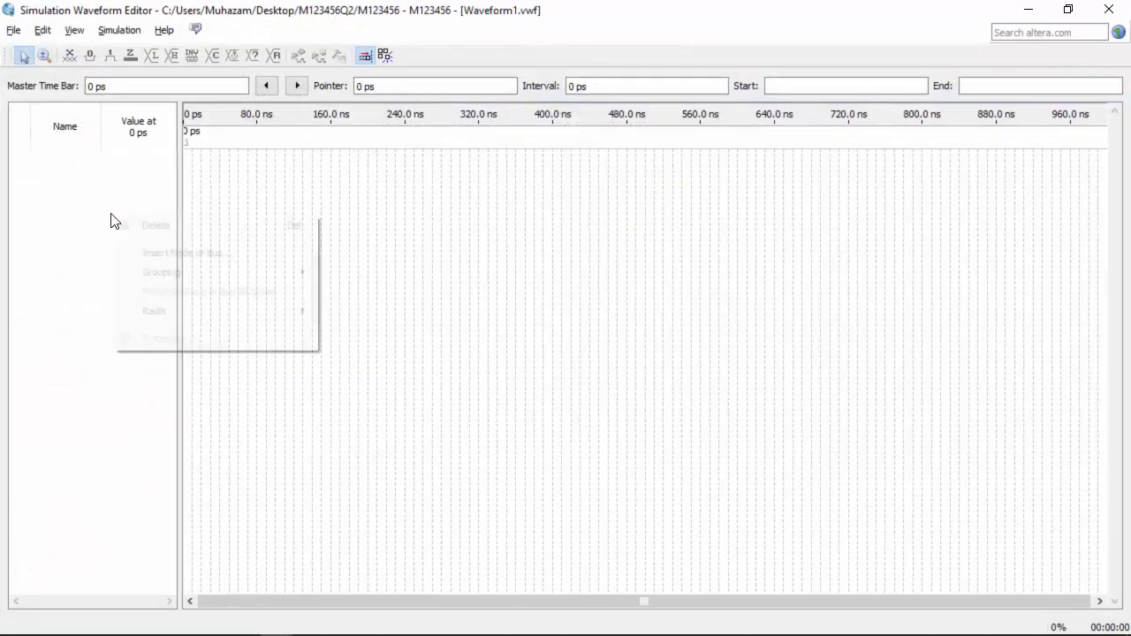
pyautogui.click(153, 257)
pyautogui.click(663, 320)
pyautogui.click(693, 211)
pyautogui.click(564, 334)
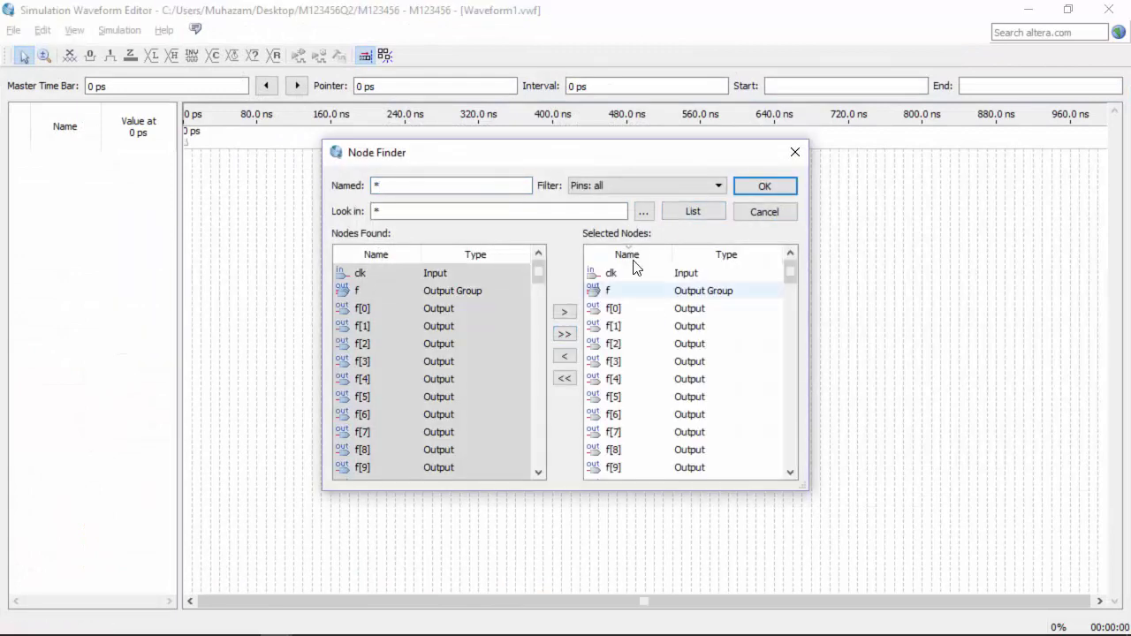
pyautogui.click(762, 186)
pyautogui.click(670, 260)
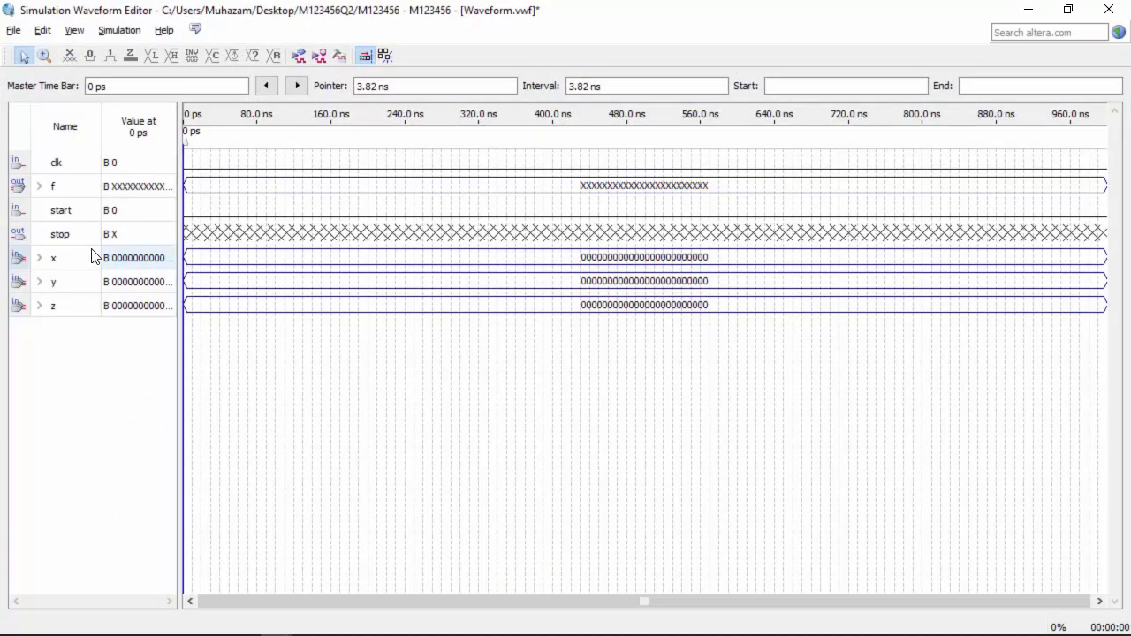
# - Move the f output bus below z so it is the last signal in the waveform list
pyautogui.click(65, 188)
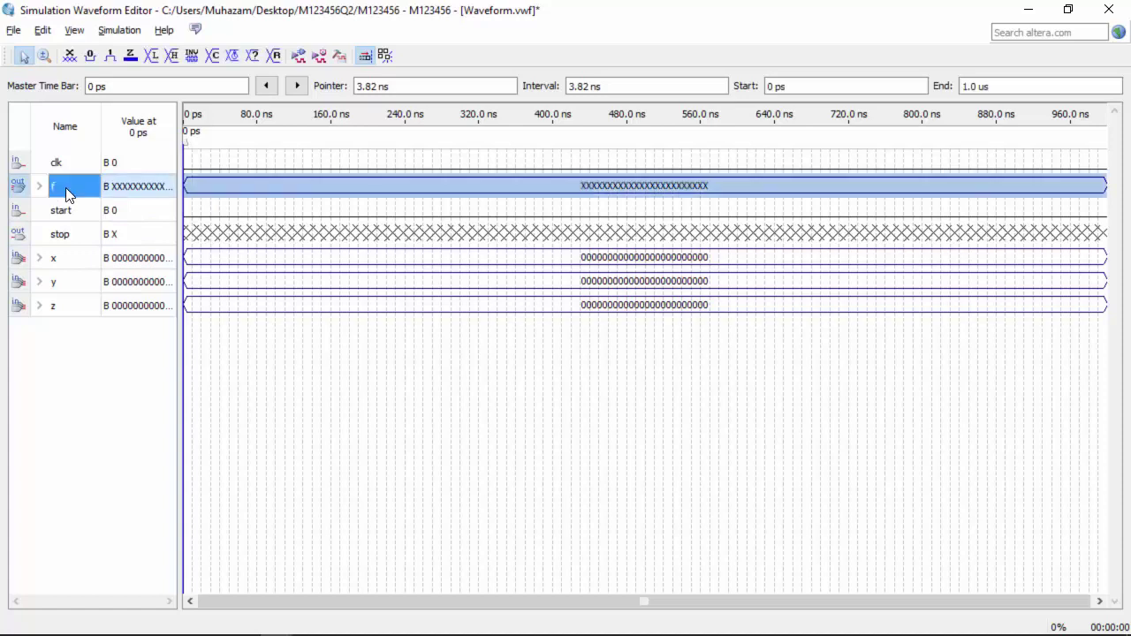
pyautogui.moveTo(65, 327); pyautogui.dragTo(67, 325)
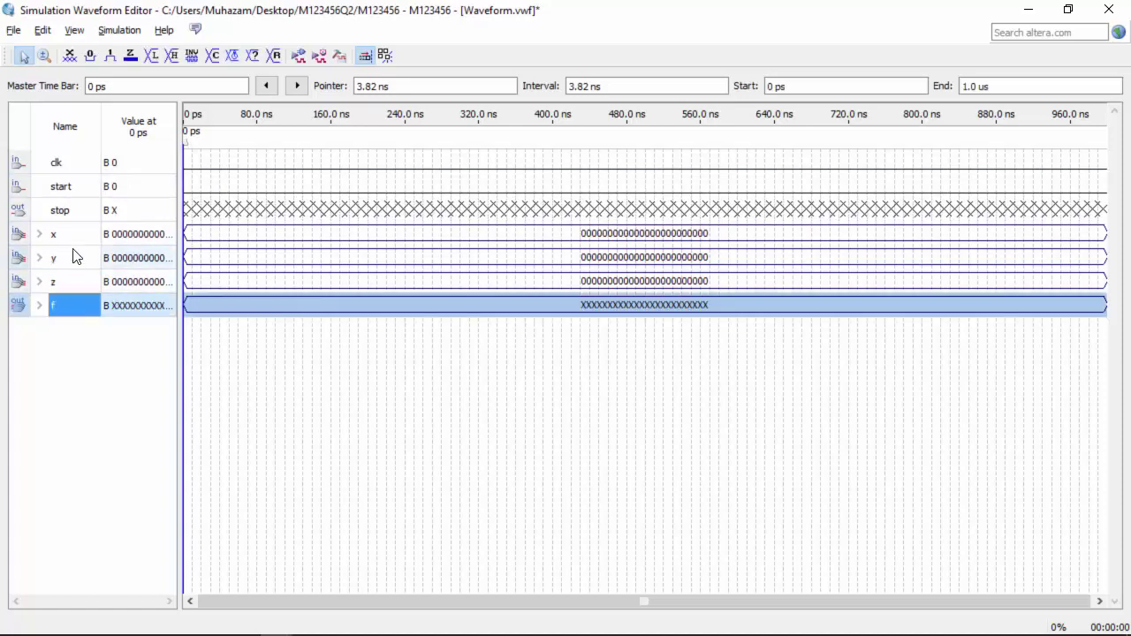
pyautogui.click(65, 212)
# - Set the radix of the x, y, z and f buses to Unsigned Decimal
pyautogui.moveTo(78, 234); pyautogui.dragTo(177, 303)
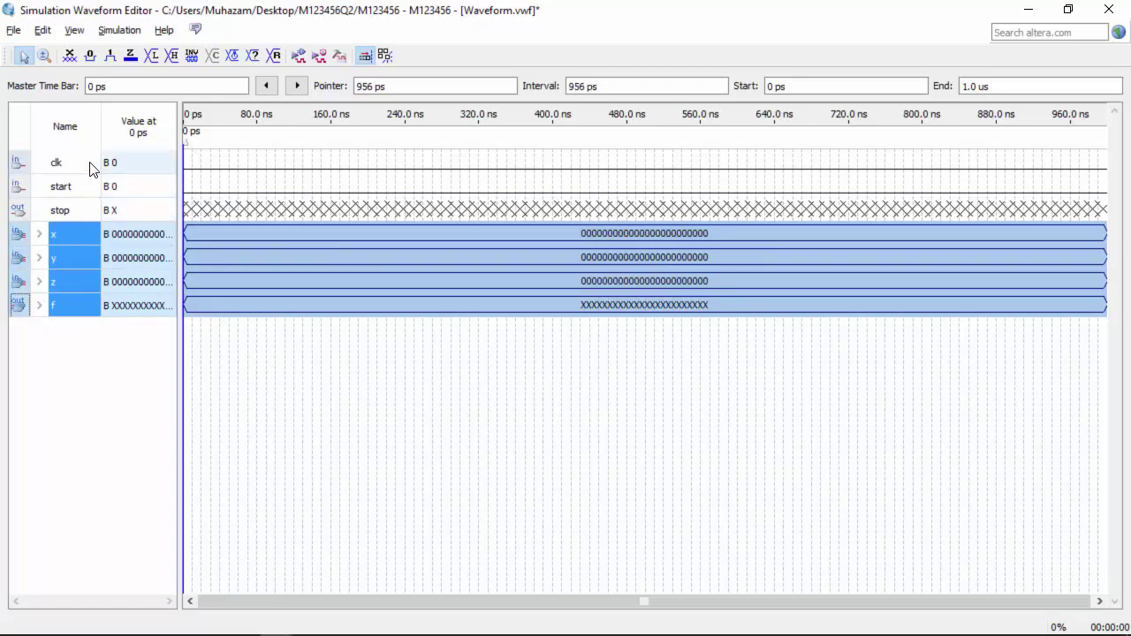
pyautogui.rightClick(124, 235)
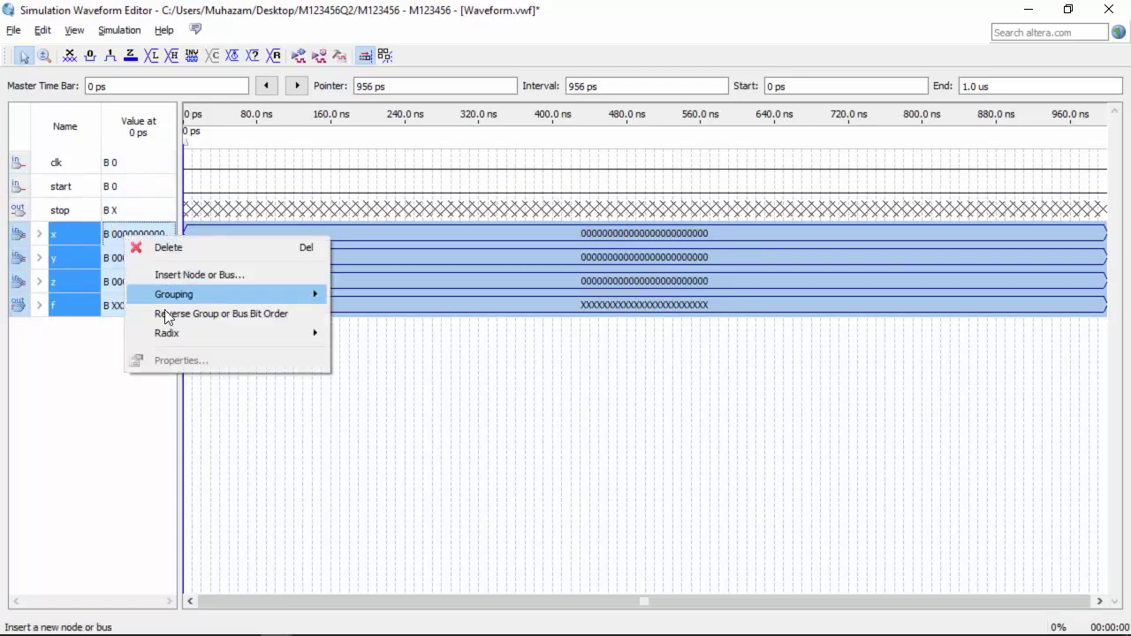
pyautogui.moveTo(172, 333)
pyautogui.click(376, 415)
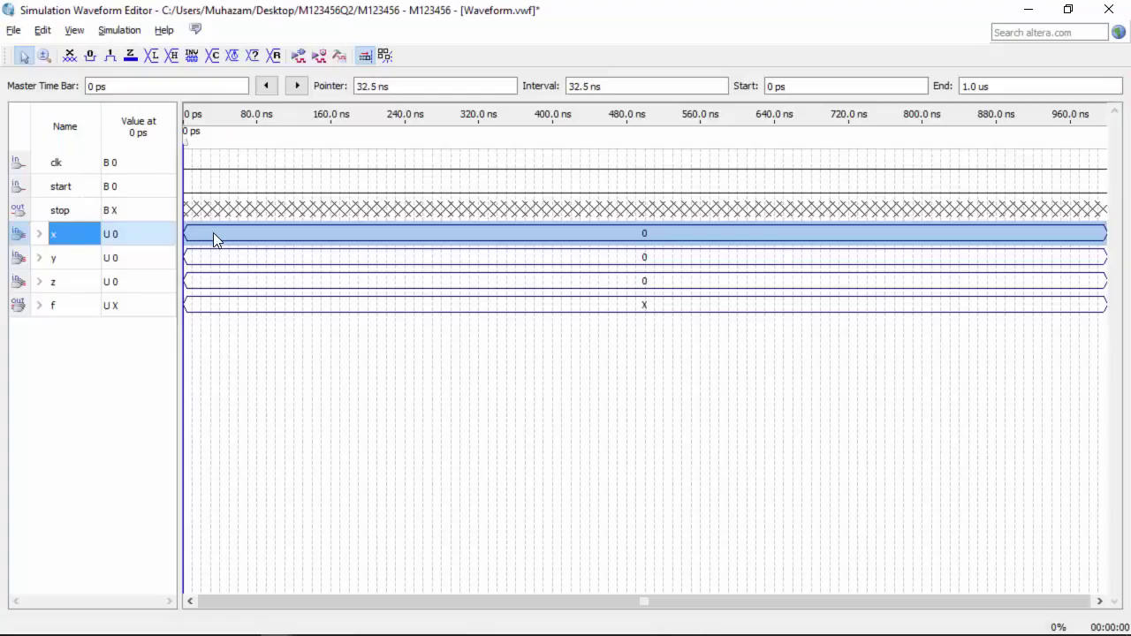
# - Assign arbitrary values over the whole waveform: 668 to x, 1357 to y and 358 to z
pyautogui.rightClick(213, 233)
pyautogui.moveTo(388, 319)
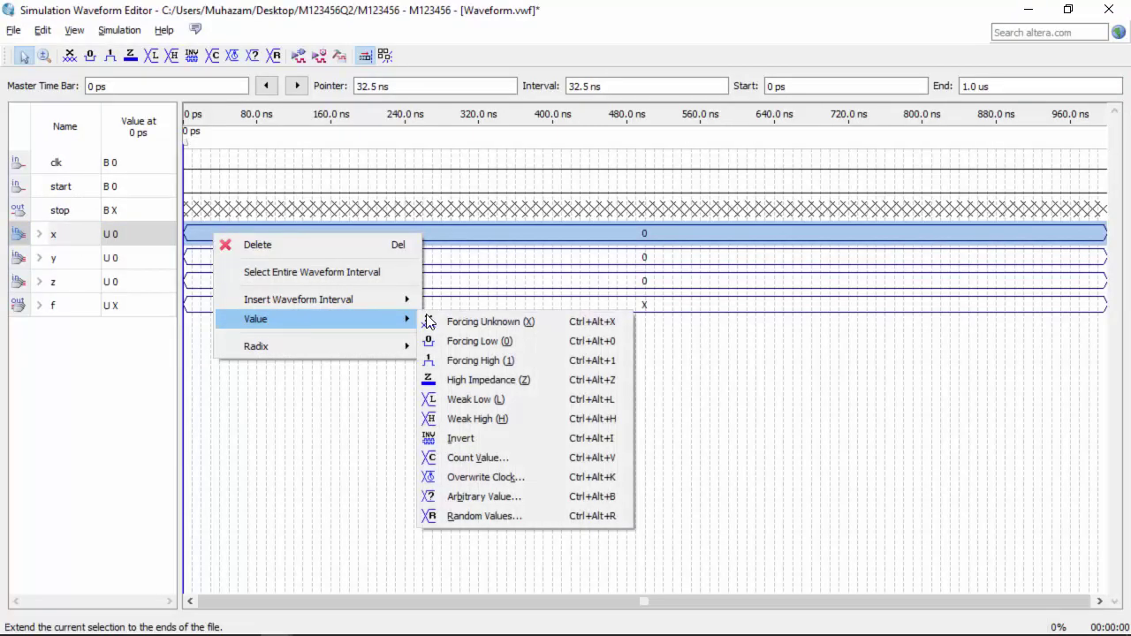
pyautogui.click(474, 497)
pyautogui.press('BackSpace')
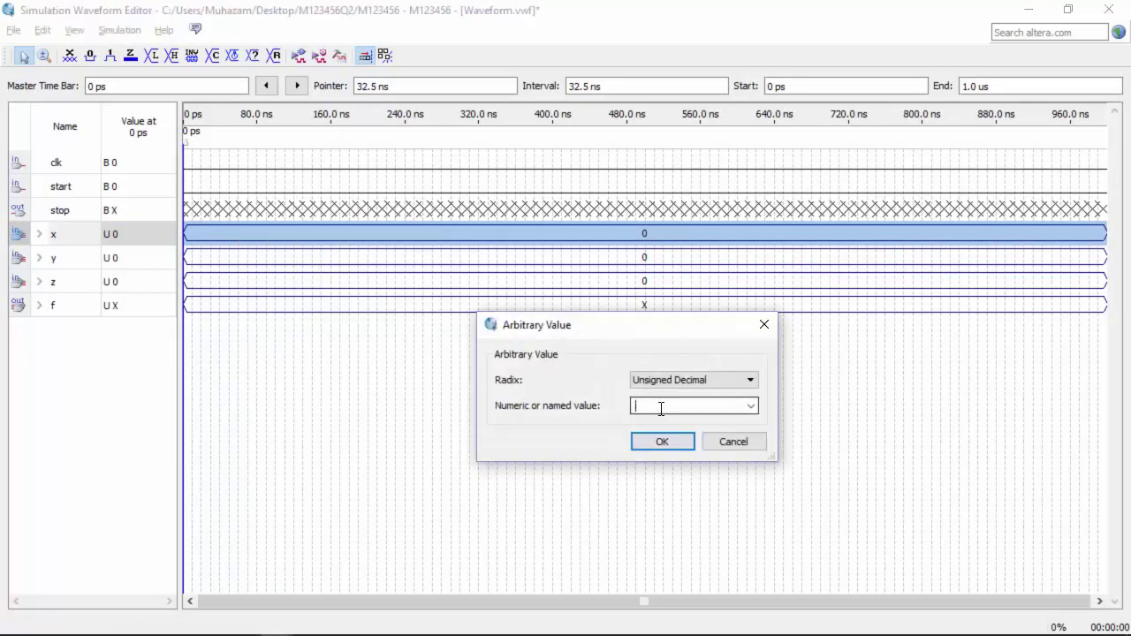
pyautogui.write('668')
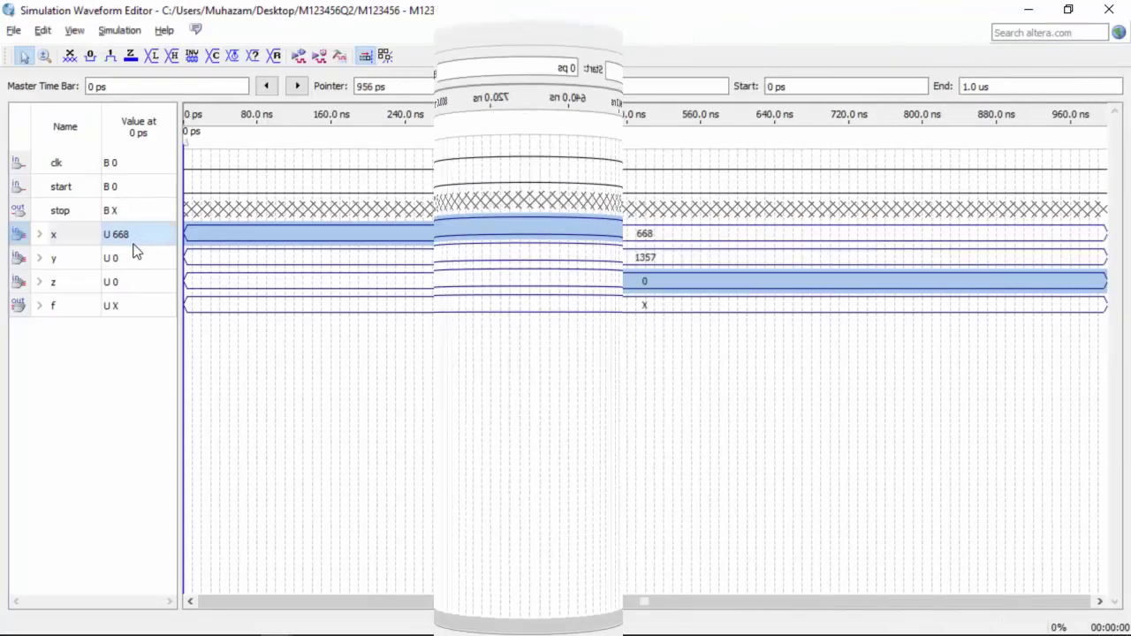
pyautogui.click(215, 281)
pyautogui.rightClick(218, 281)
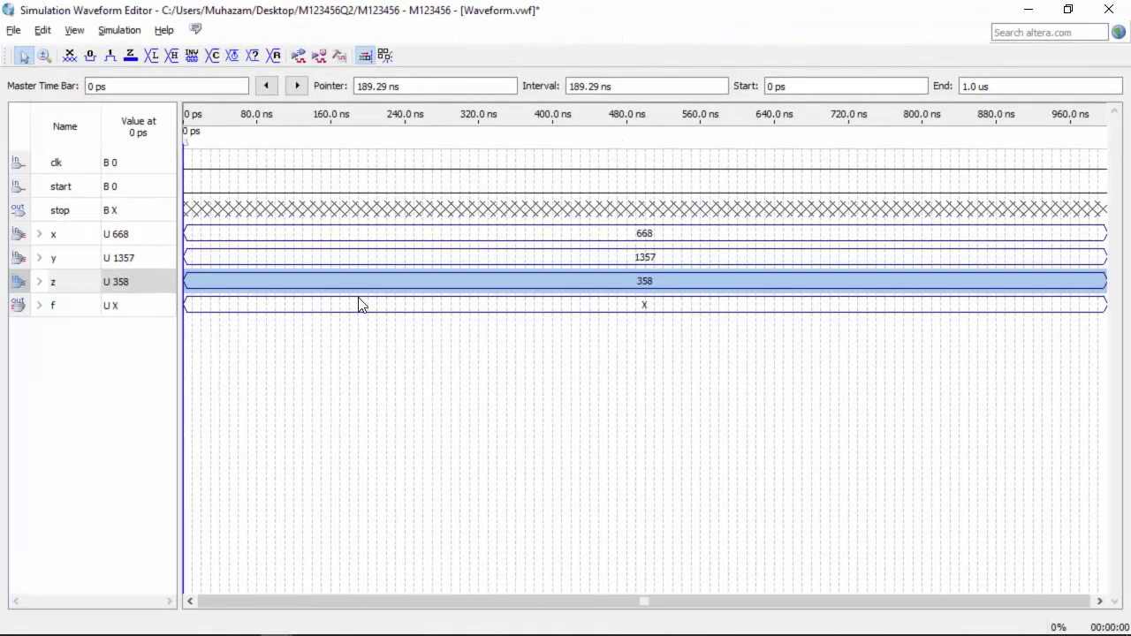
# - Drive clk with a binary count value starting at 0 and counting every 10.0 ns
pyautogui.click(195, 164)
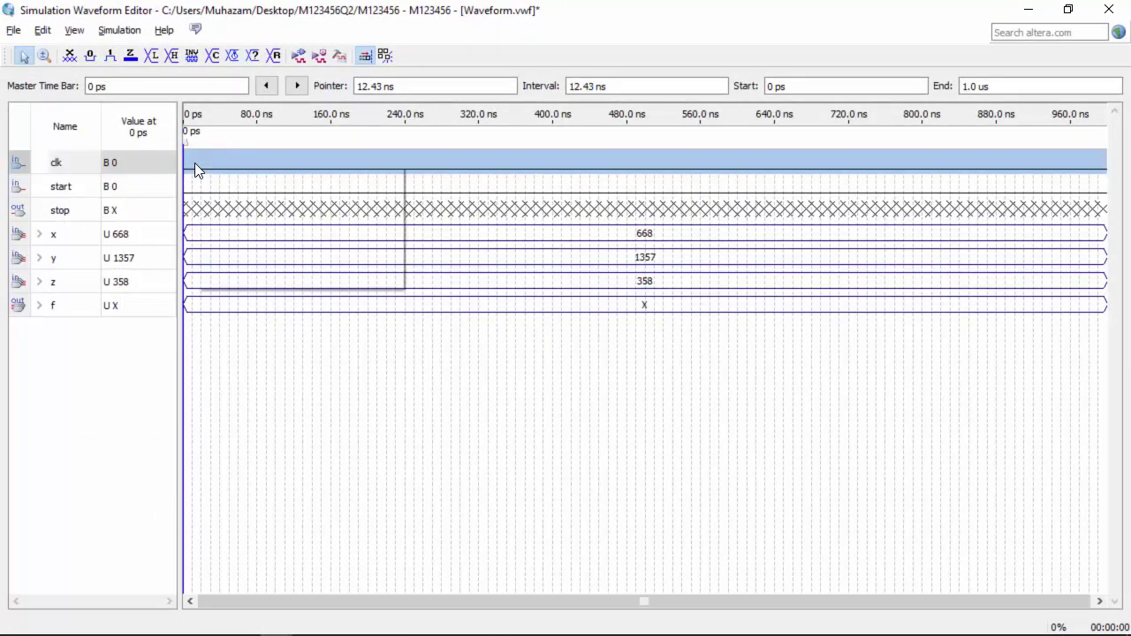
pyautogui.rightClick(196, 164)
pyautogui.moveTo(252, 249)
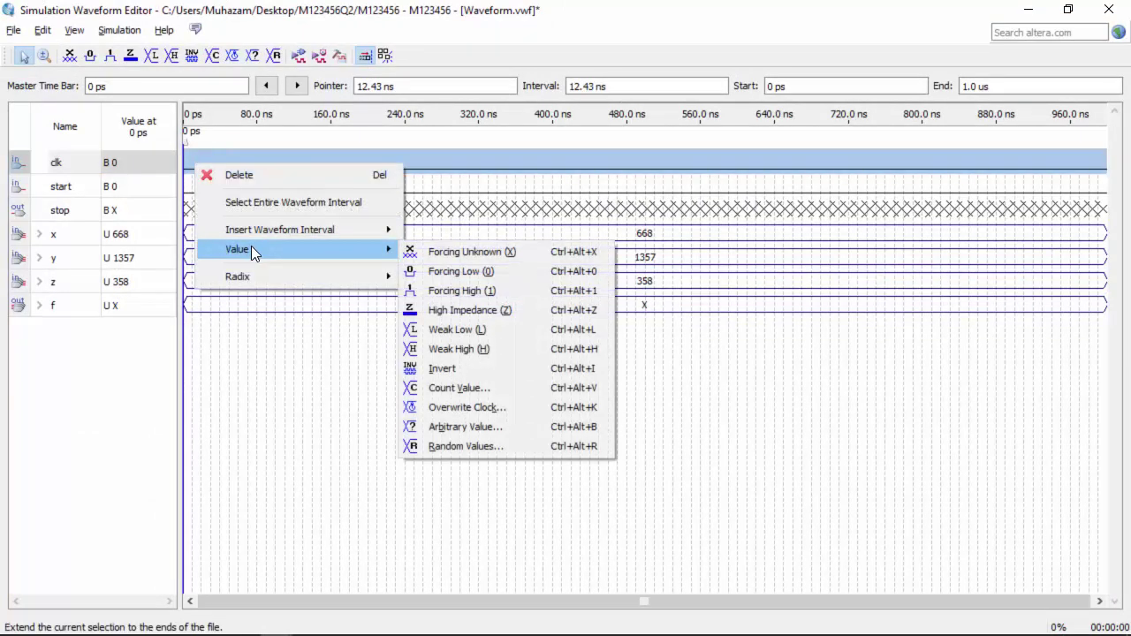
pyautogui.click(460, 388)
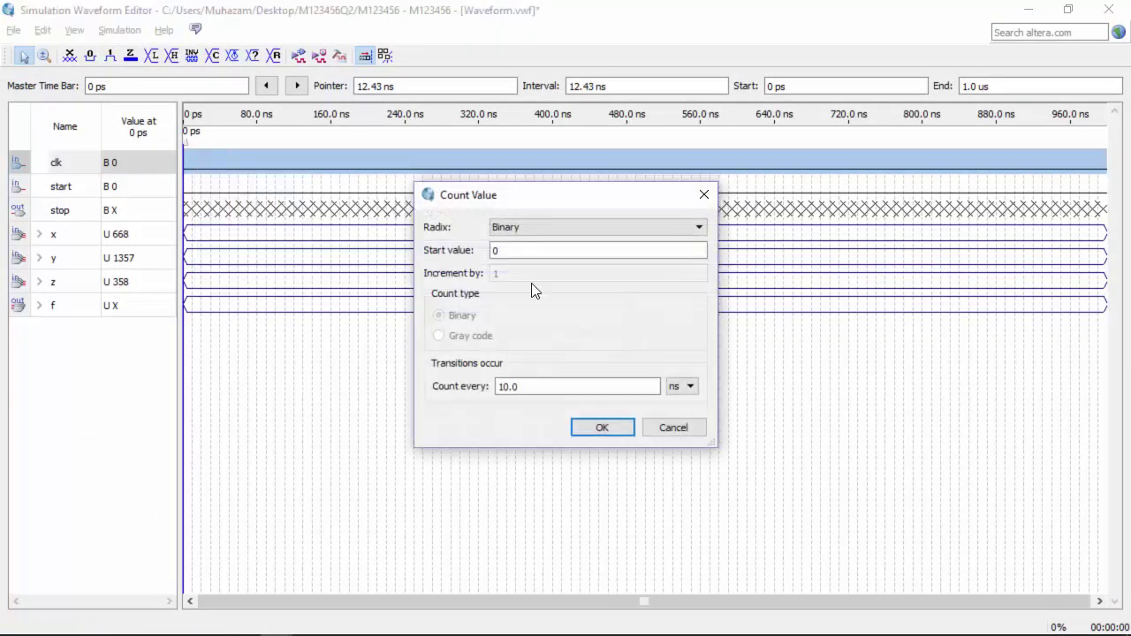
pyautogui.click(602, 428)
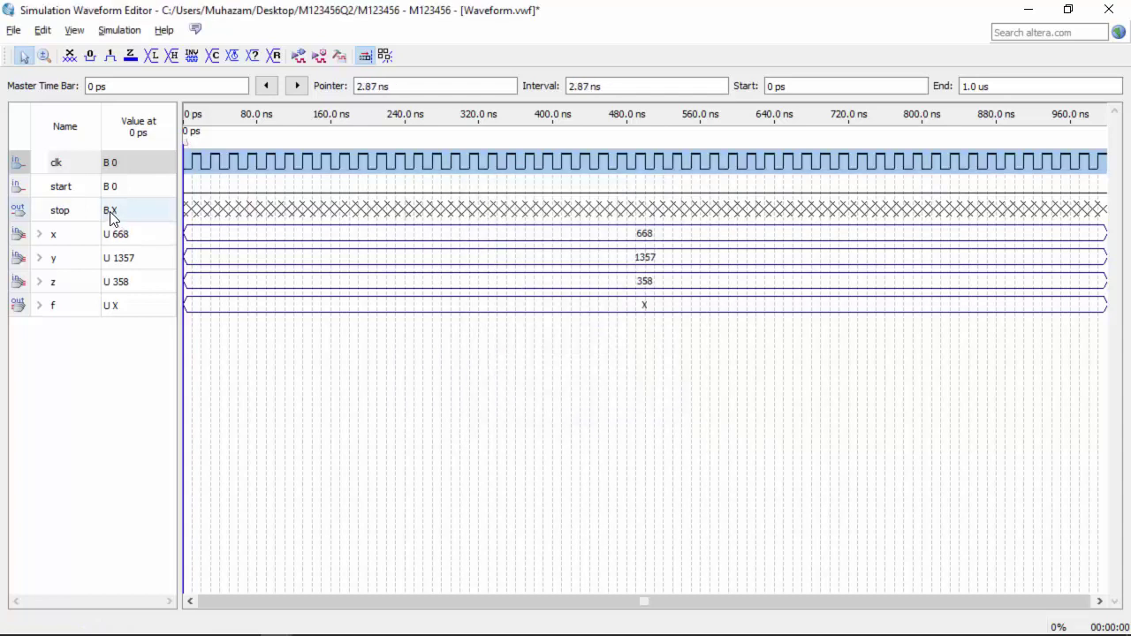
# - Turn off Snap to Grid and force the start signal high from about 15 ns to 55 ns
pyautogui.click(68, 188)
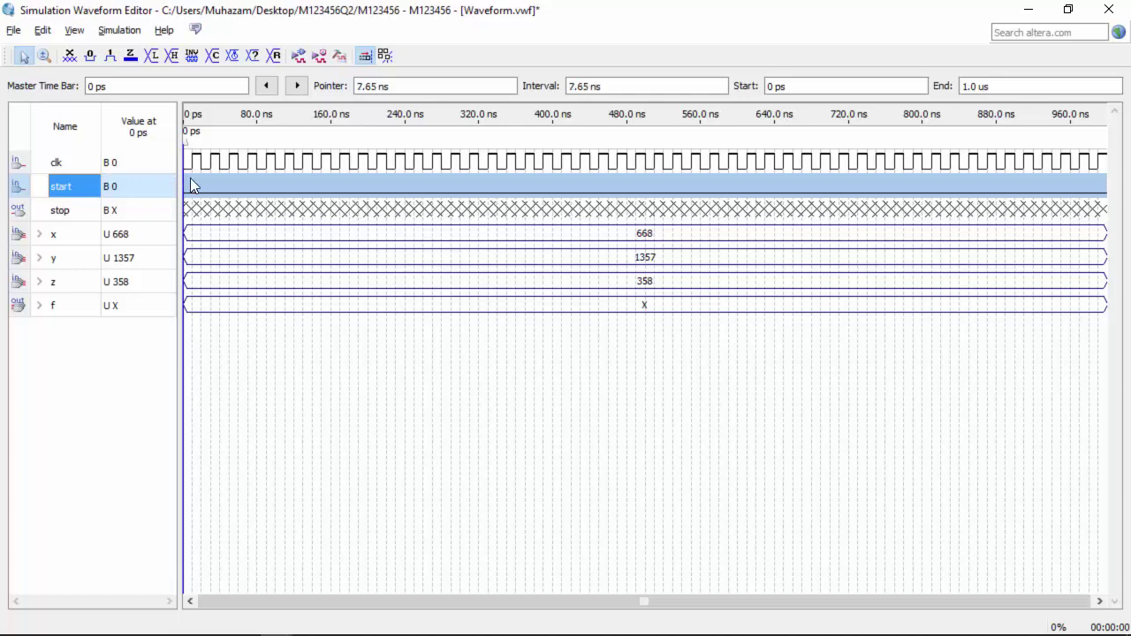
pyautogui.click(42, 29)
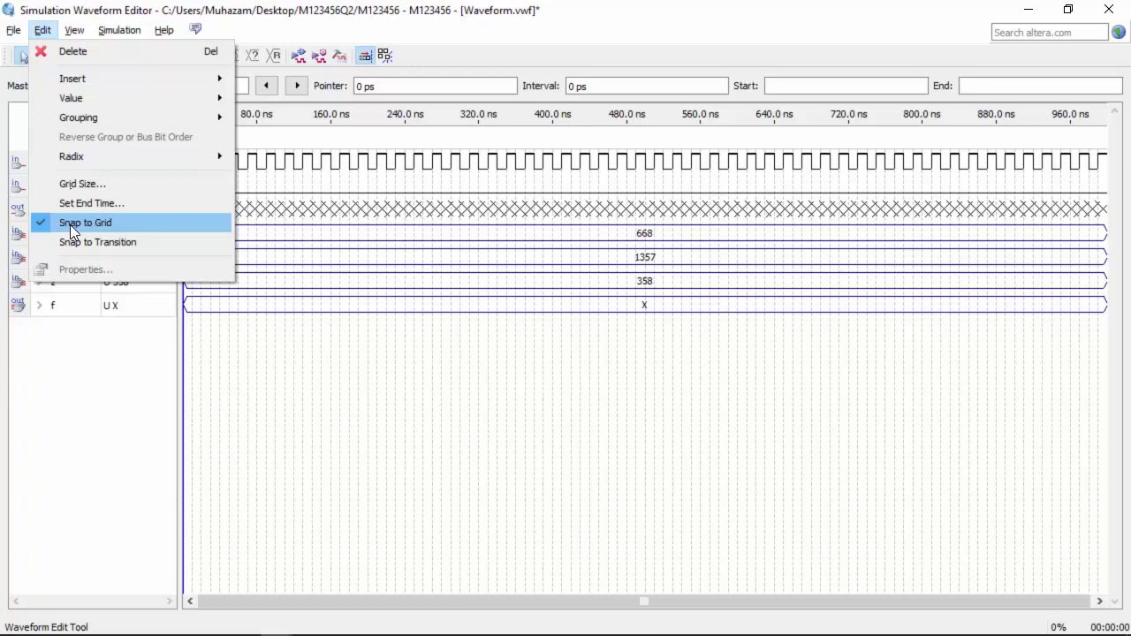
pyautogui.click(70, 222)
pyautogui.moveTo(198, 186); pyautogui.dragTo(234, 190)
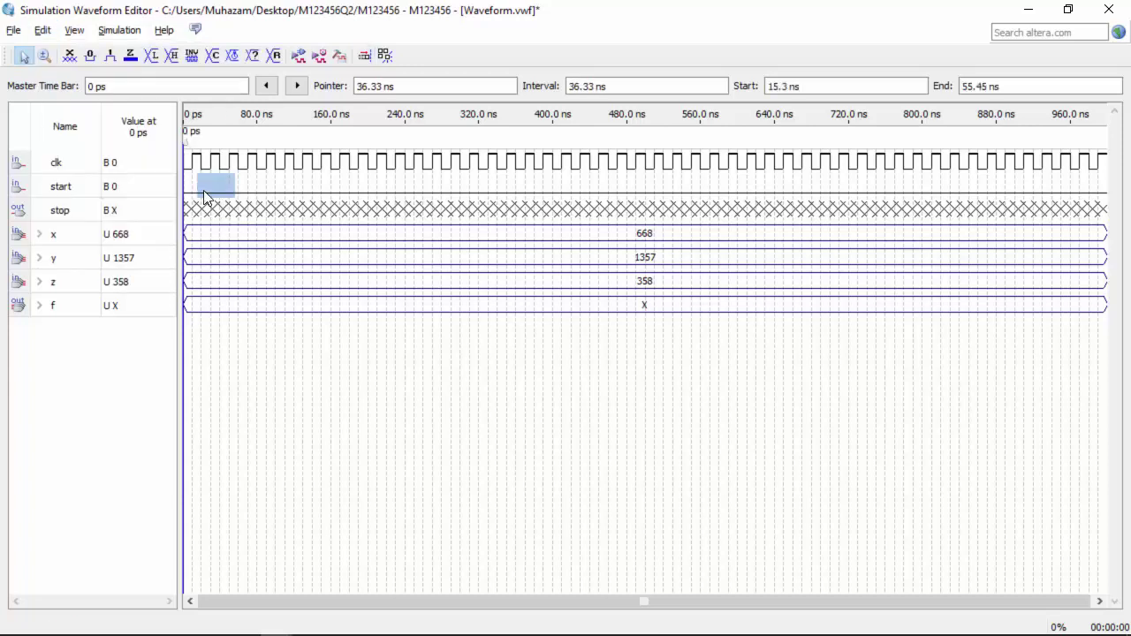
pyautogui.rightClick(214, 181)
pyautogui.click(265, 231)
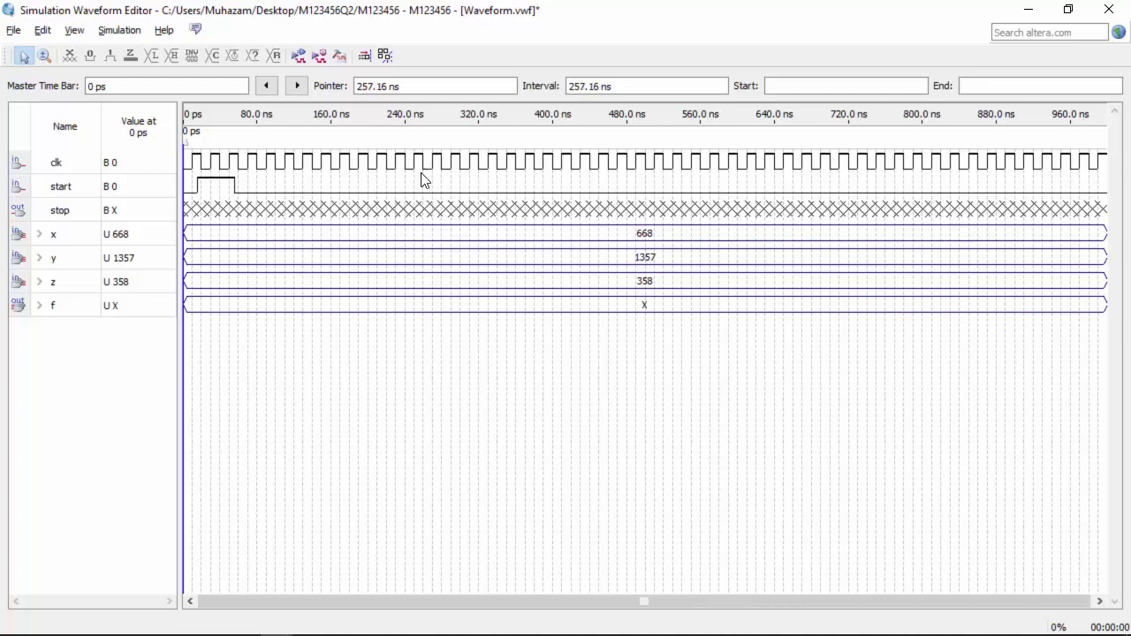
# - Force the start signal high a second time, from about 254 ns to 293 ns
pyautogui.moveTo(419, 182); pyautogui.dragTo(453, 196)
pyautogui.rightClick(453, 195)
pyautogui.moveTo(517, 274)
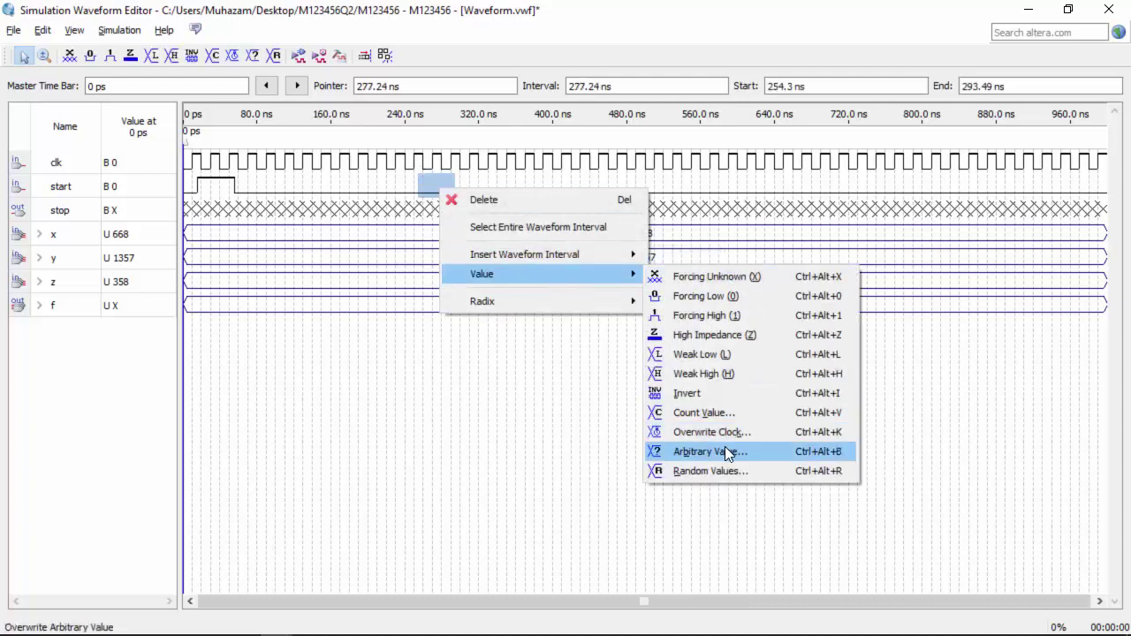
pyautogui.click(725, 446)
pyautogui.press('Escape')
pyautogui.rightClick(439, 182)
pyautogui.moveTo(570, 278)
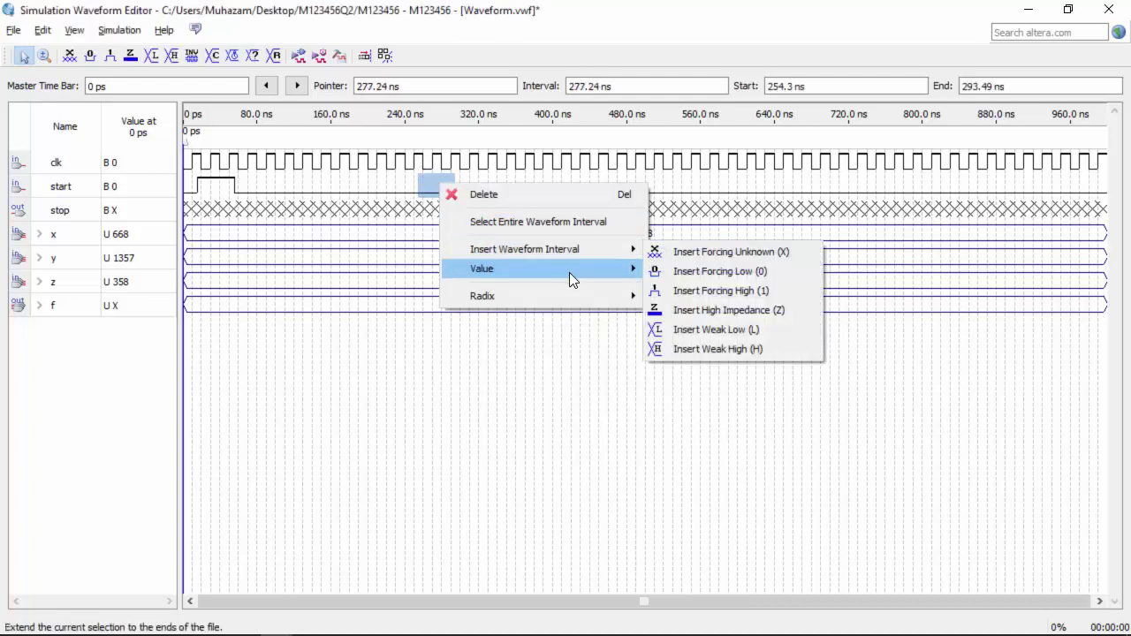
pyautogui.click(684, 288)
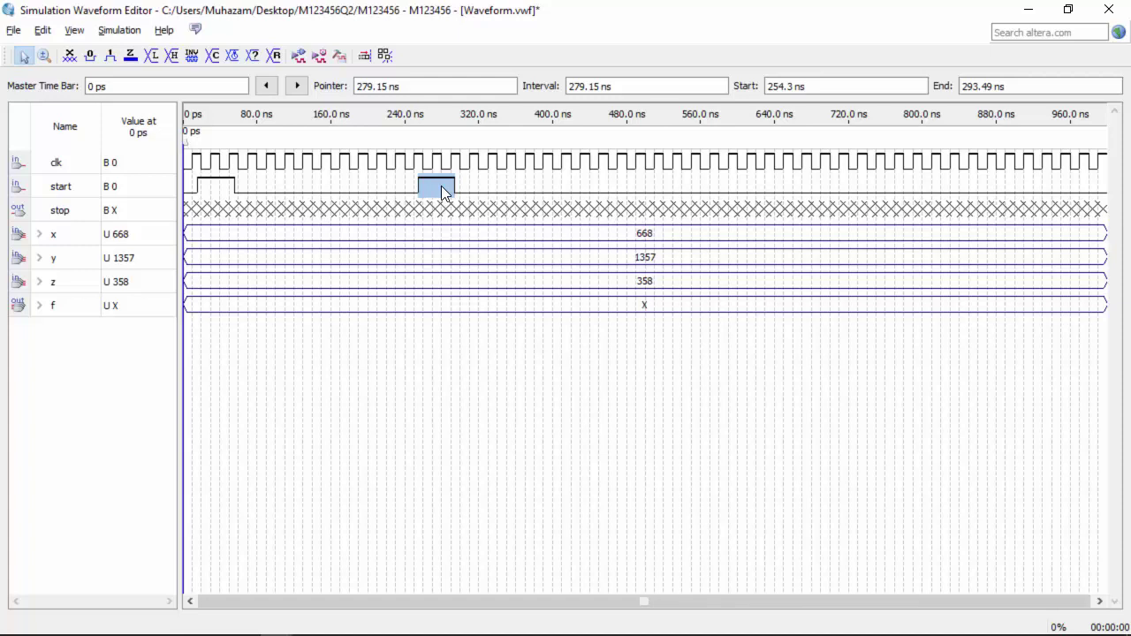
# - Turn Snap to Grid back on and set x to 2662 from 230 ns to 1.0 us, following SimDataUnDec.txt
pyautogui.click(37, 30)
pyautogui.click(100, 221)
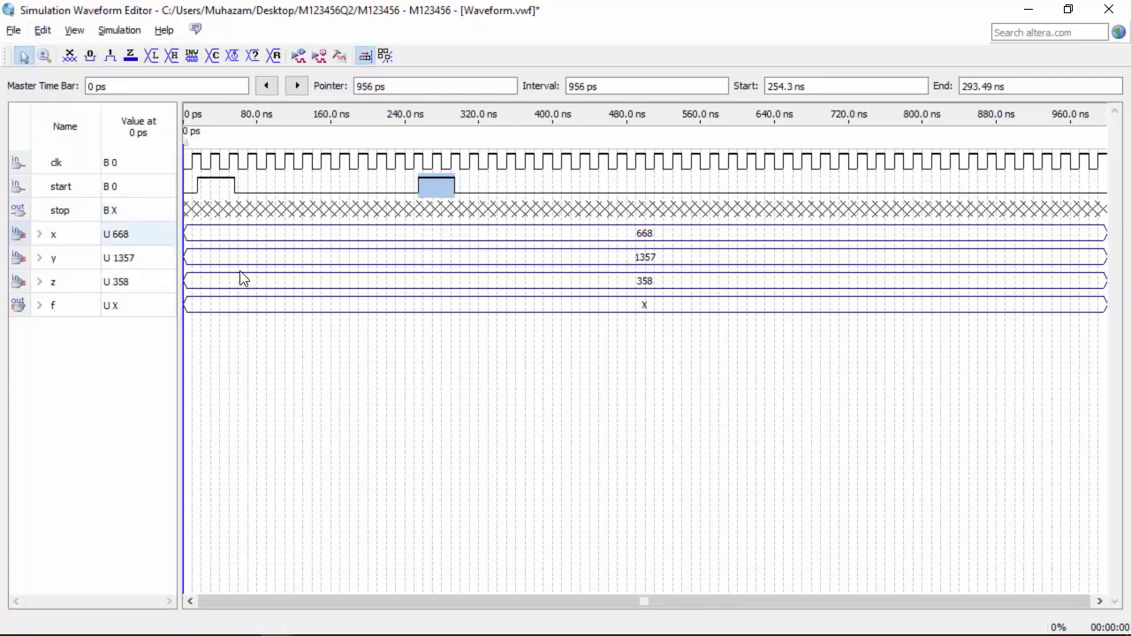
pyautogui.hotkey('alt', 'Tab')
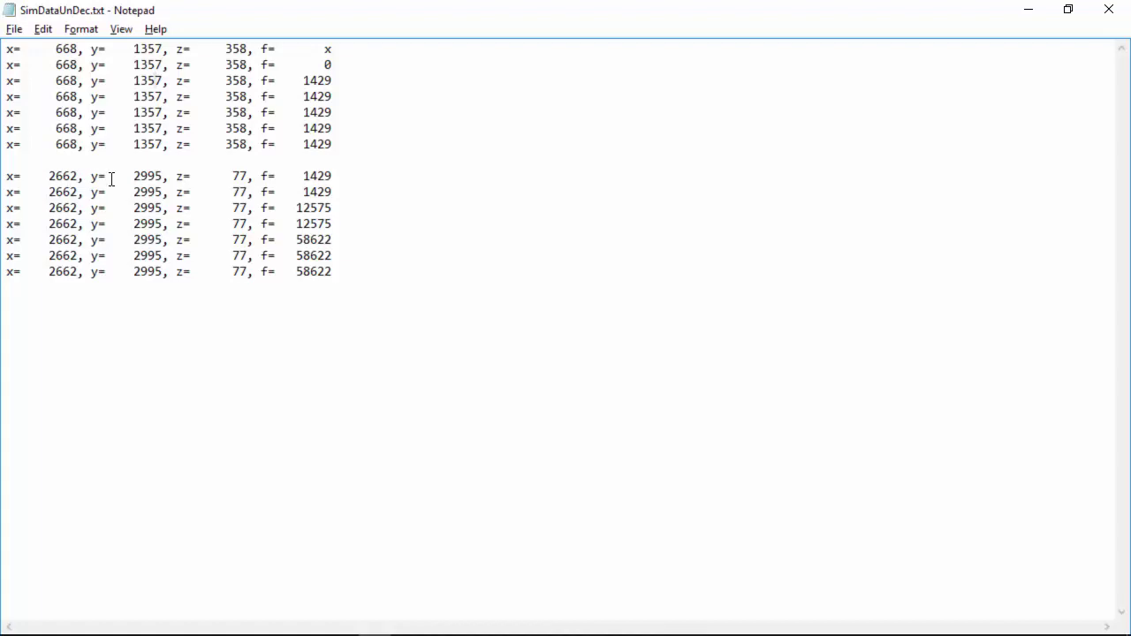
pyautogui.hotkey('alt', 'Tab')
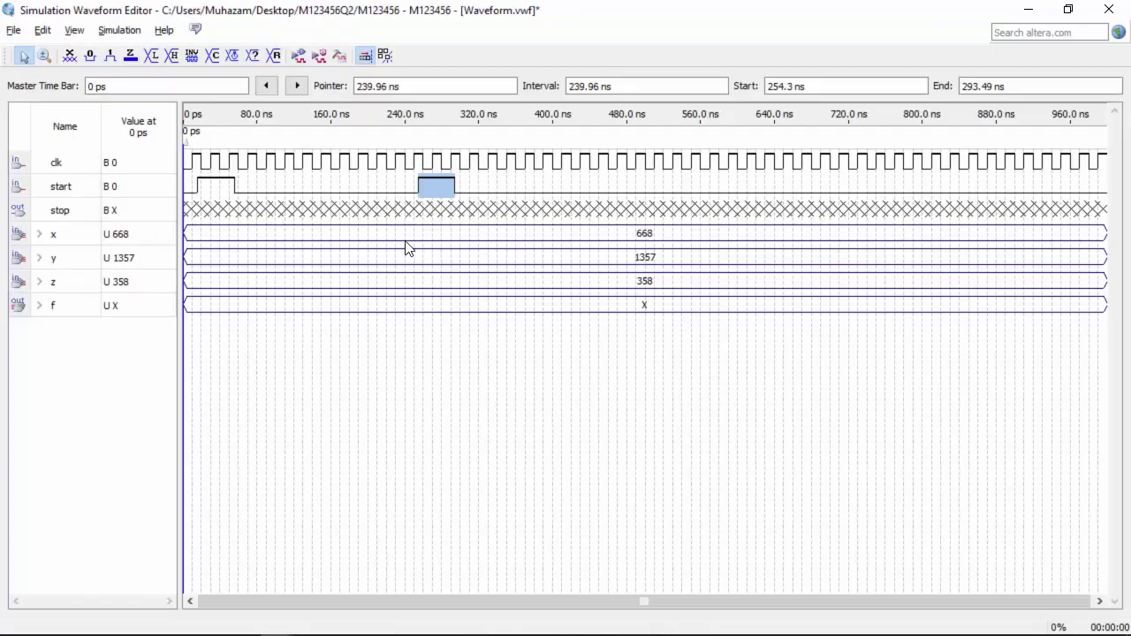
pyautogui.moveTo(397, 240); pyautogui.dragTo(1115, 235)
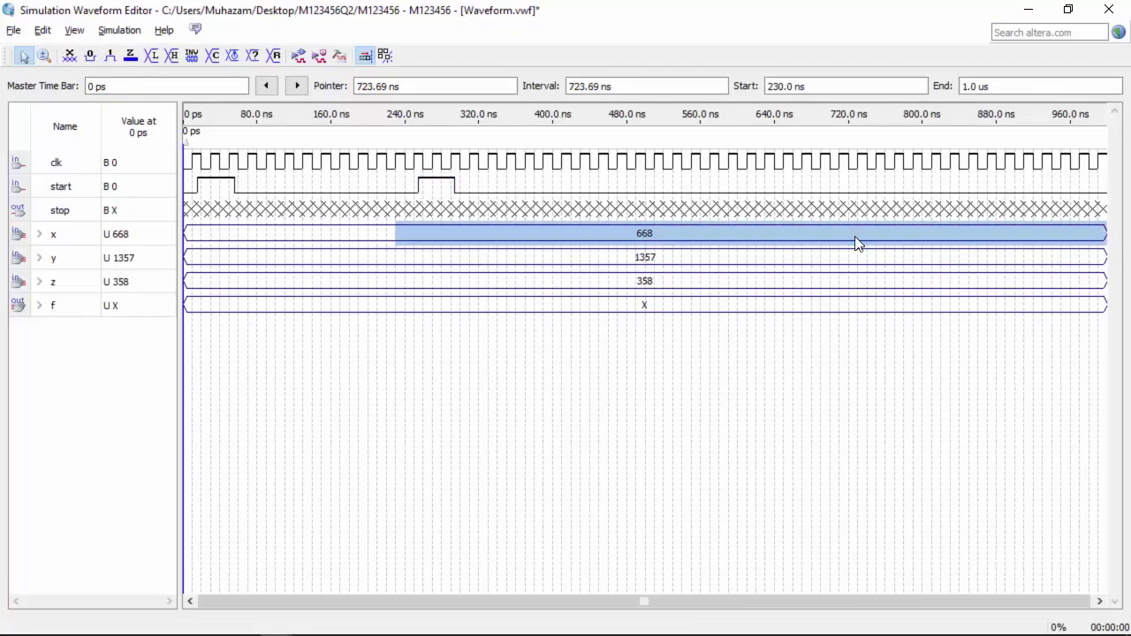
pyautogui.rightClick(810, 238)
pyautogui.moveTo(866, 324)
pyautogui.click(658, 500)
pyautogui.write('2662')
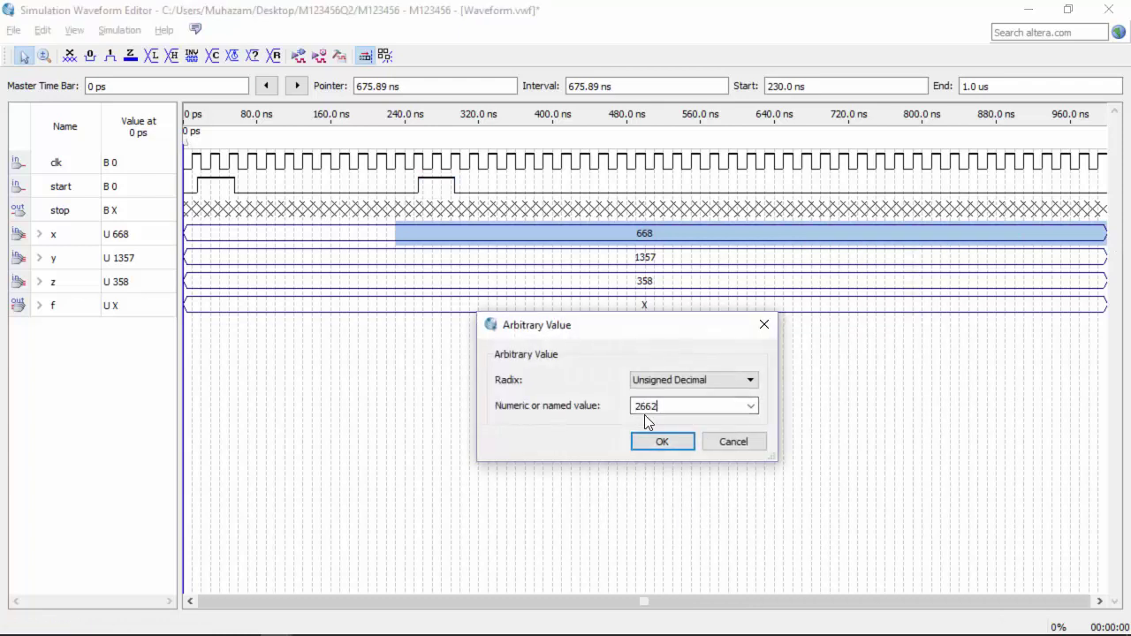
pyautogui.press('Return')
# - Look up the second y value in SimDataUnDec.txt and set y to 2995 from 230 ns to 1.0 us
pyautogui.hotkey('alt', 'Tab')
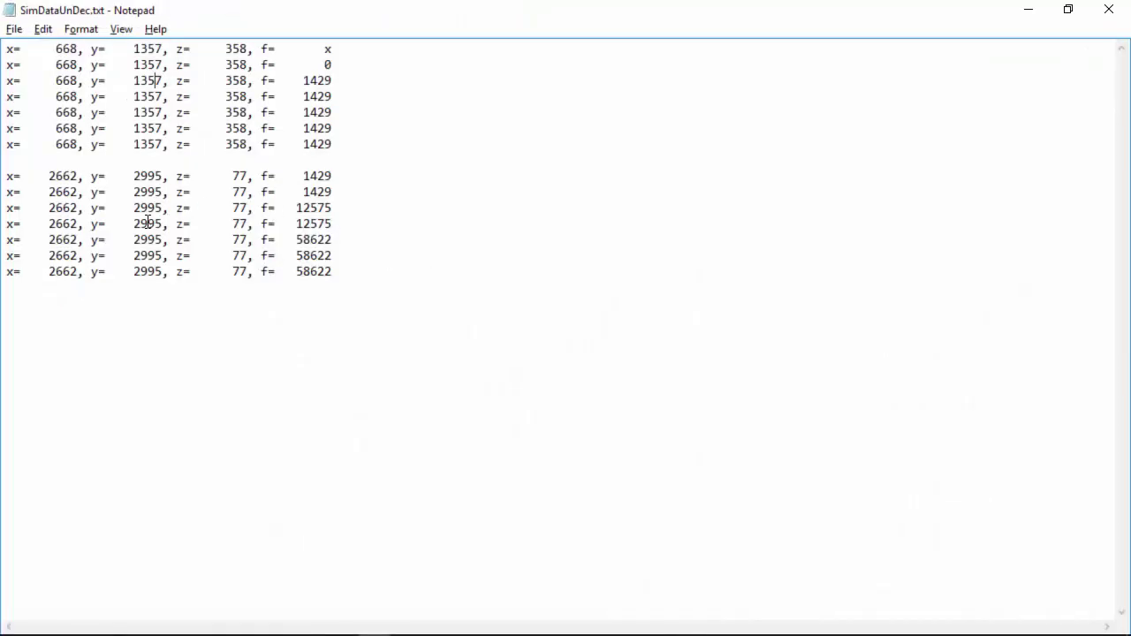
pyautogui.hotkey('alt', 'Tab')
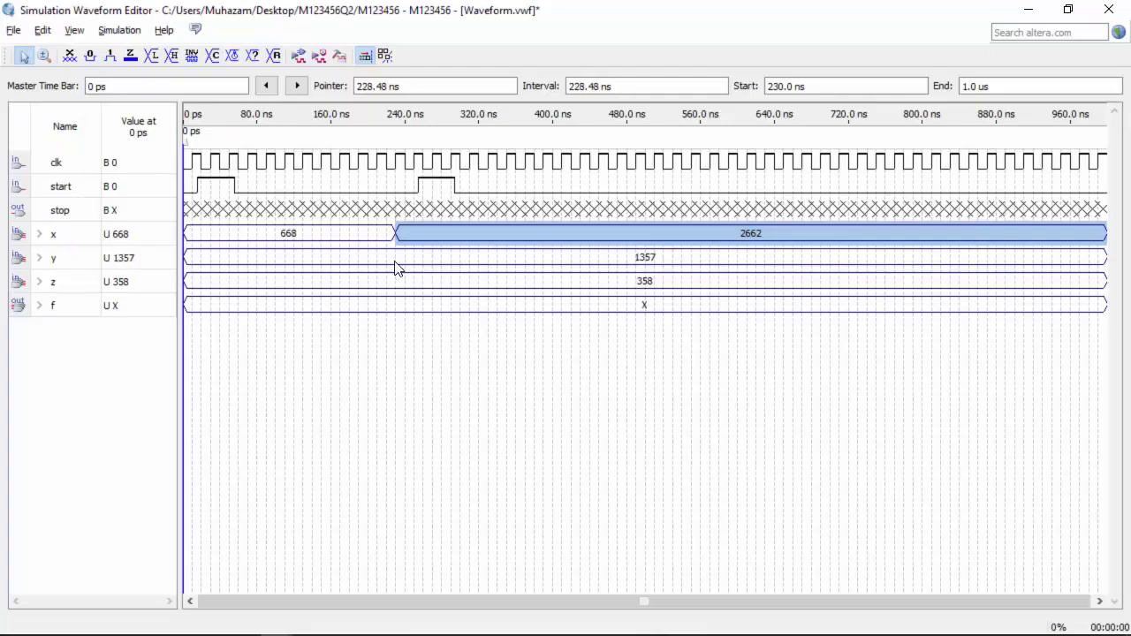
pyautogui.moveTo(396, 261); pyautogui.dragTo(1111, 273)
pyautogui.rightClick(825, 261)
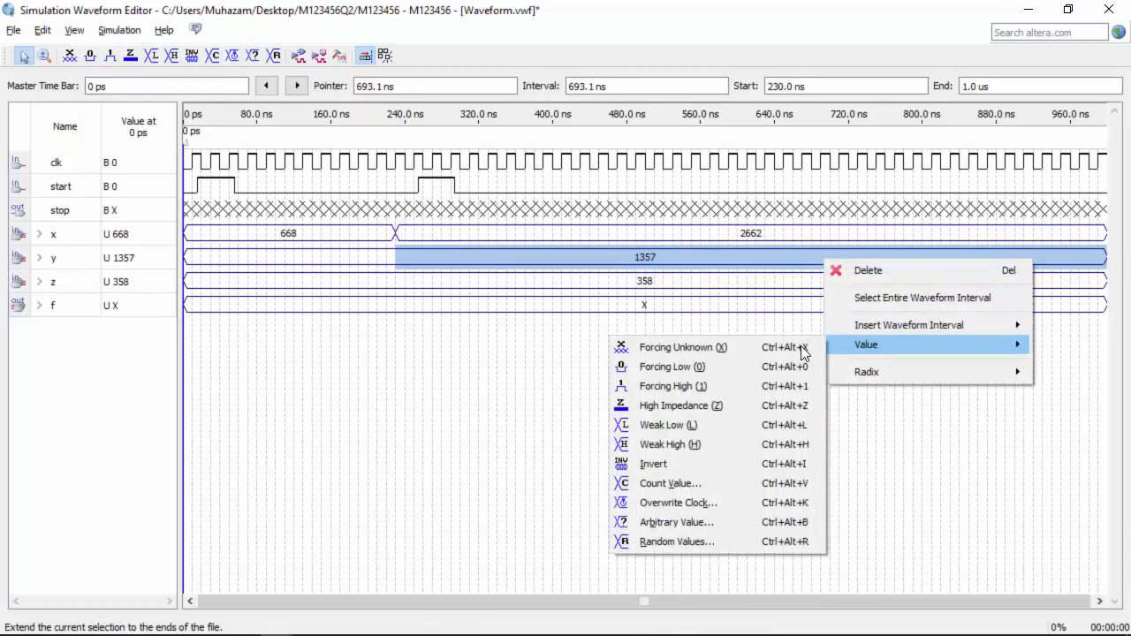
pyautogui.click(672, 522)
pyautogui.write('2995')
pyautogui.click(638, 441)
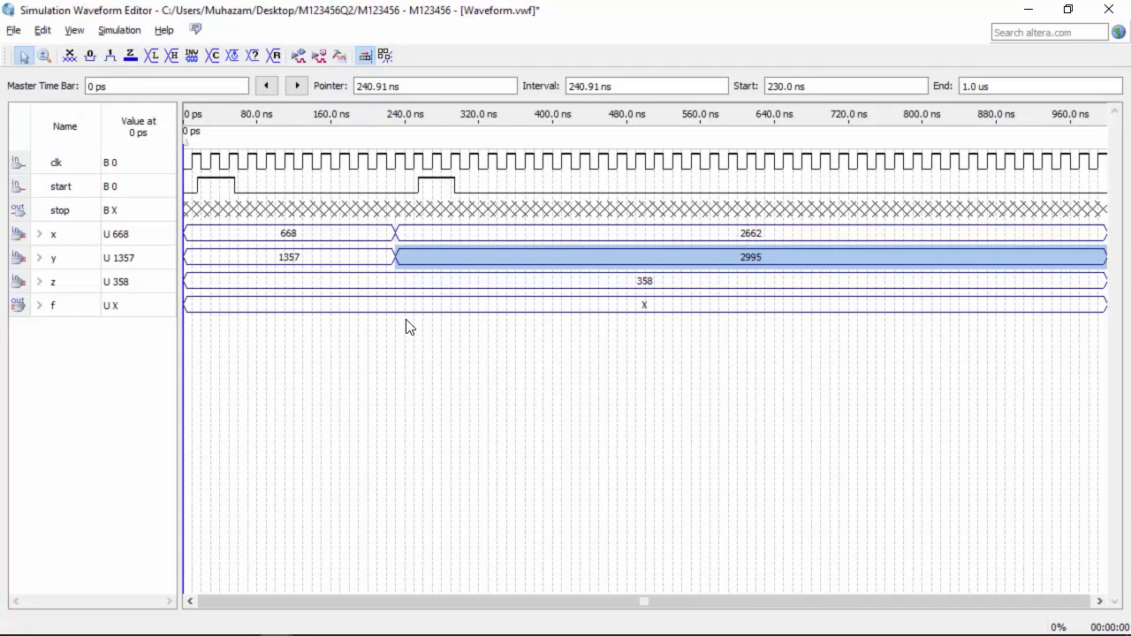
# - Look up the second z value in SimDataUnDec.txt and set z to 77 from 230 ns to 1.0 us
pyautogui.hotkey('alt', 'Tab')
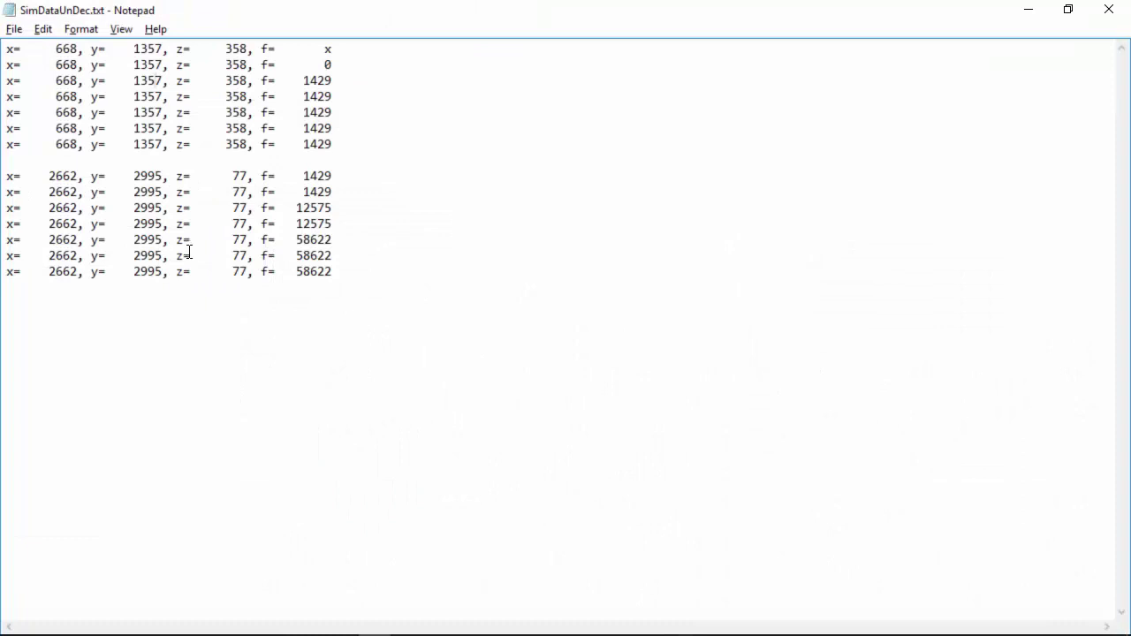
pyautogui.hotkey('alt', 'Tab')
pyautogui.moveTo(403, 281); pyautogui.dragTo(1105, 281)
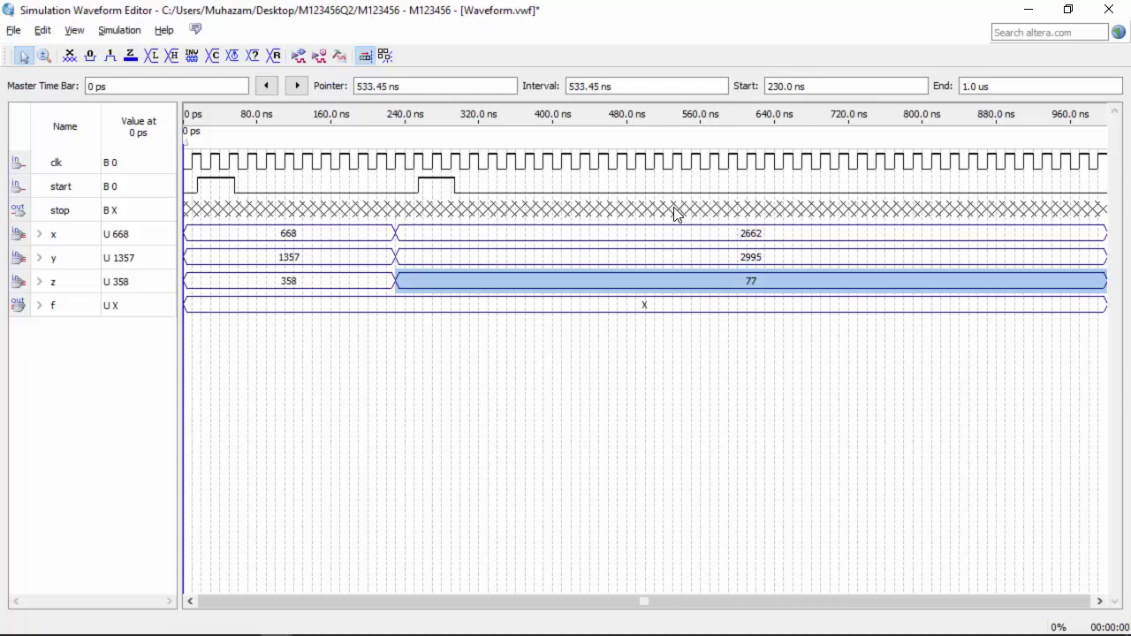
# - Save the waveform as Waveform.vwf in the M123456Q2 folder and add it to the current project
pyautogui.click(13, 30)
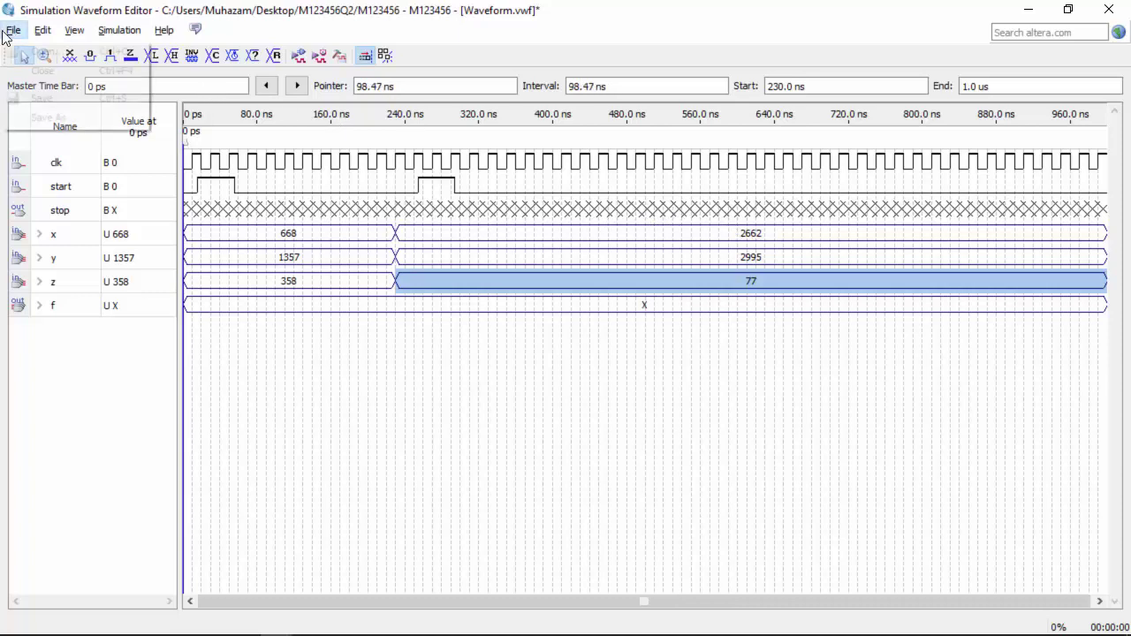
pyautogui.click(42, 98)
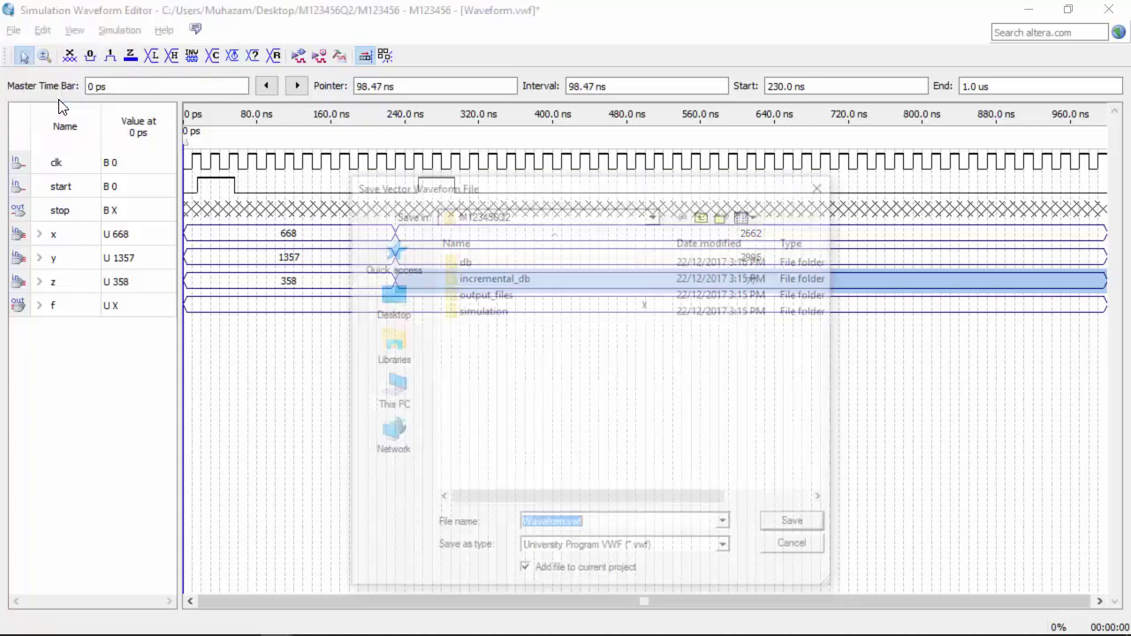
pyautogui.click(783, 524)
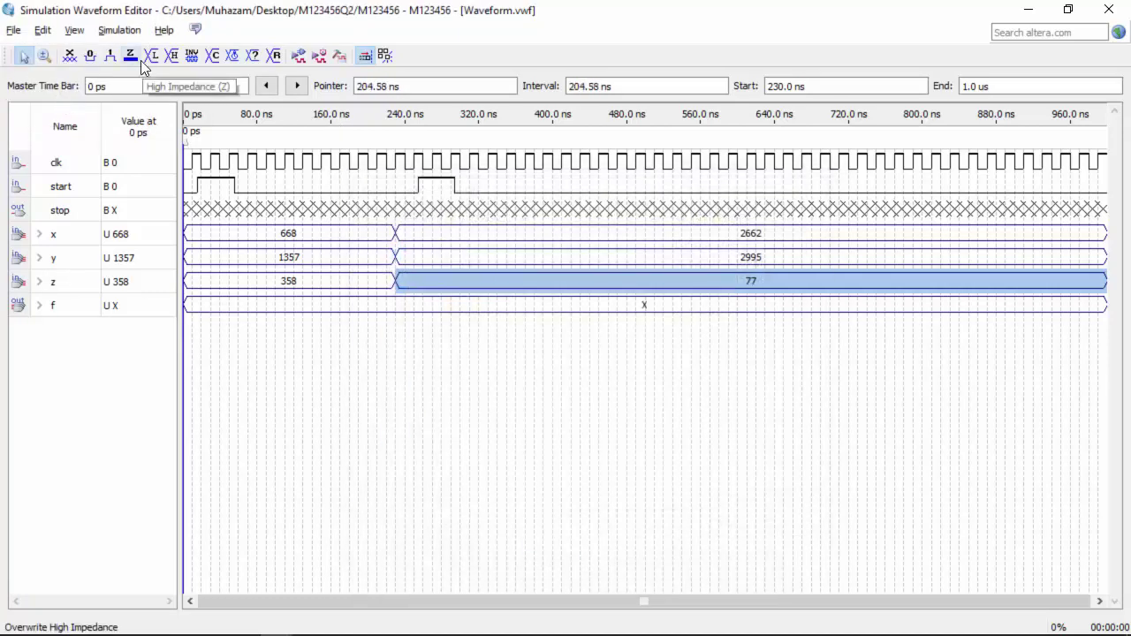
# - Set the simulator to Quartus II Simulator in the simulation options
pyautogui.click(120, 30)
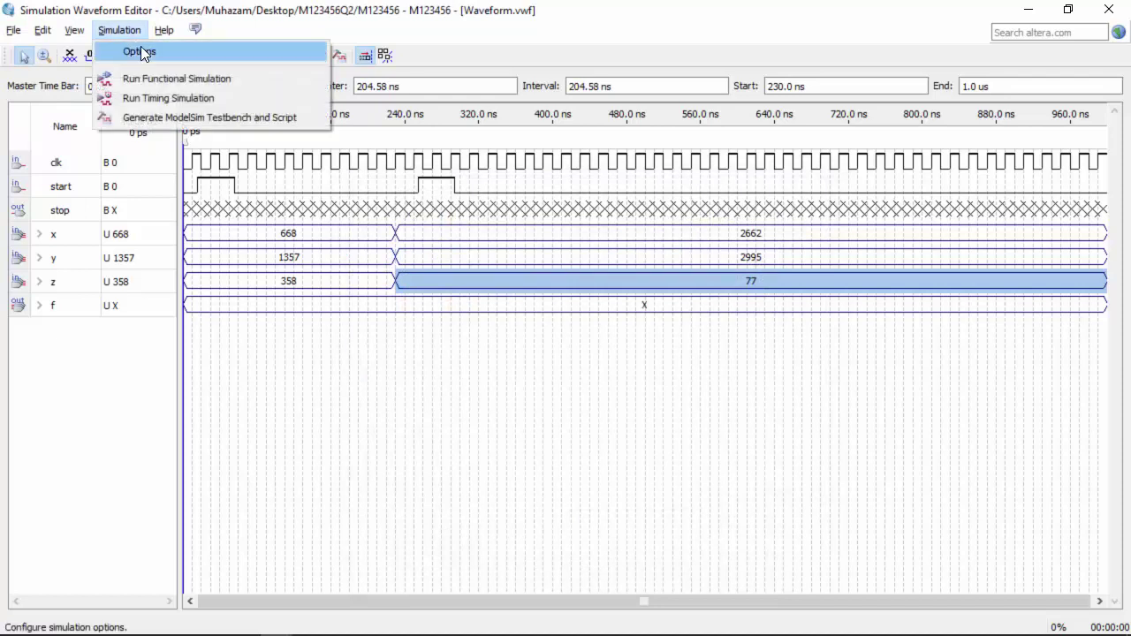
pyautogui.click(139, 49)
pyautogui.click(757, 339)
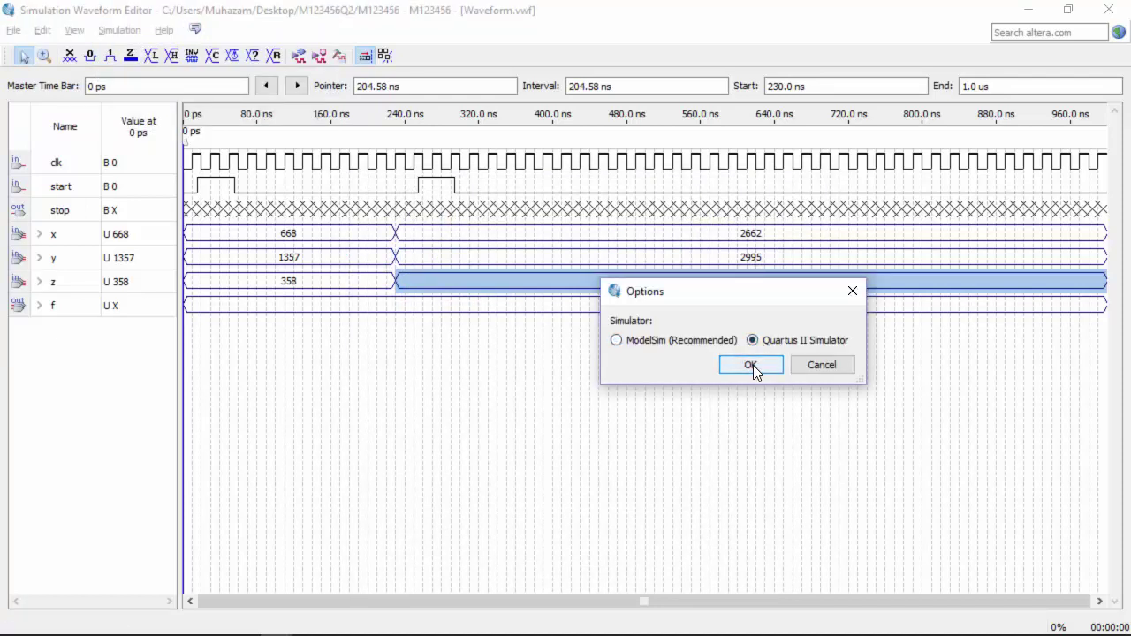
pyautogui.click(753, 365)
pyautogui.click(717, 351)
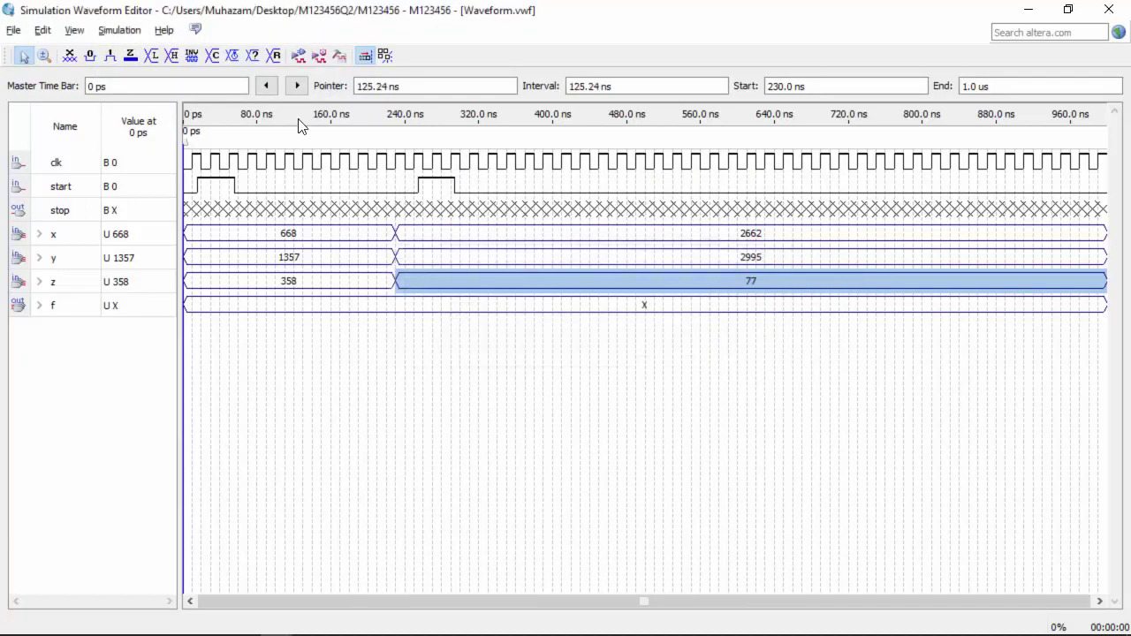
# - Run a functional simulation and compare the resulting f output with the f values in SimDataUnDec.txt
pyautogui.click(299, 59)
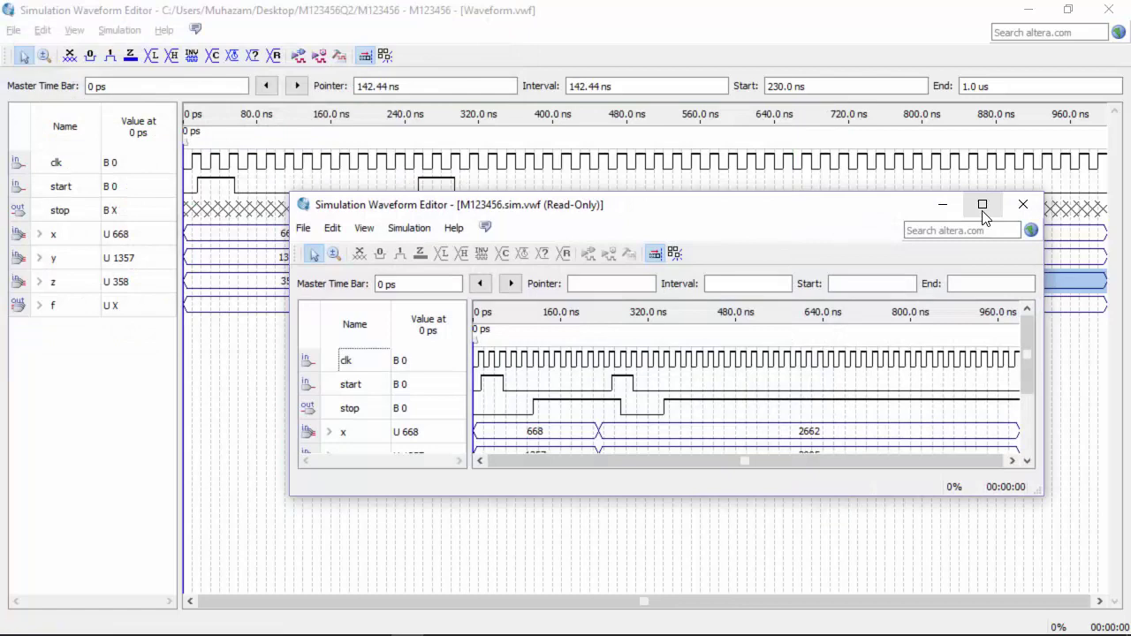
pyautogui.click(981, 202)
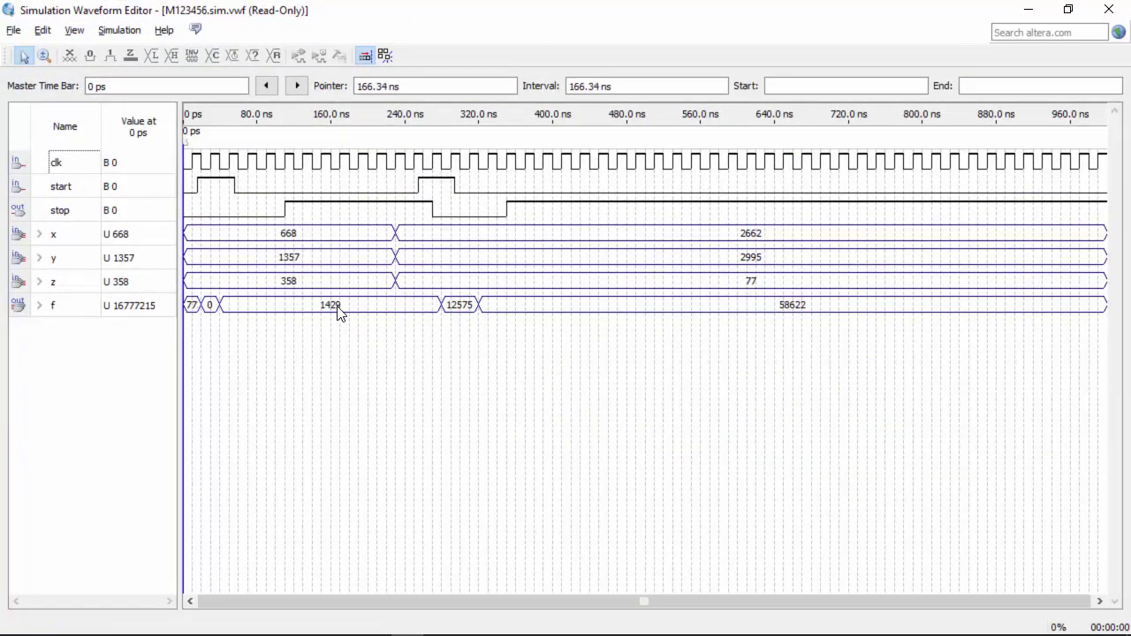
pyautogui.hotkey('alt', 'Tab')
pyautogui.moveTo(304, 112); pyautogui.dragTo(336, 112)
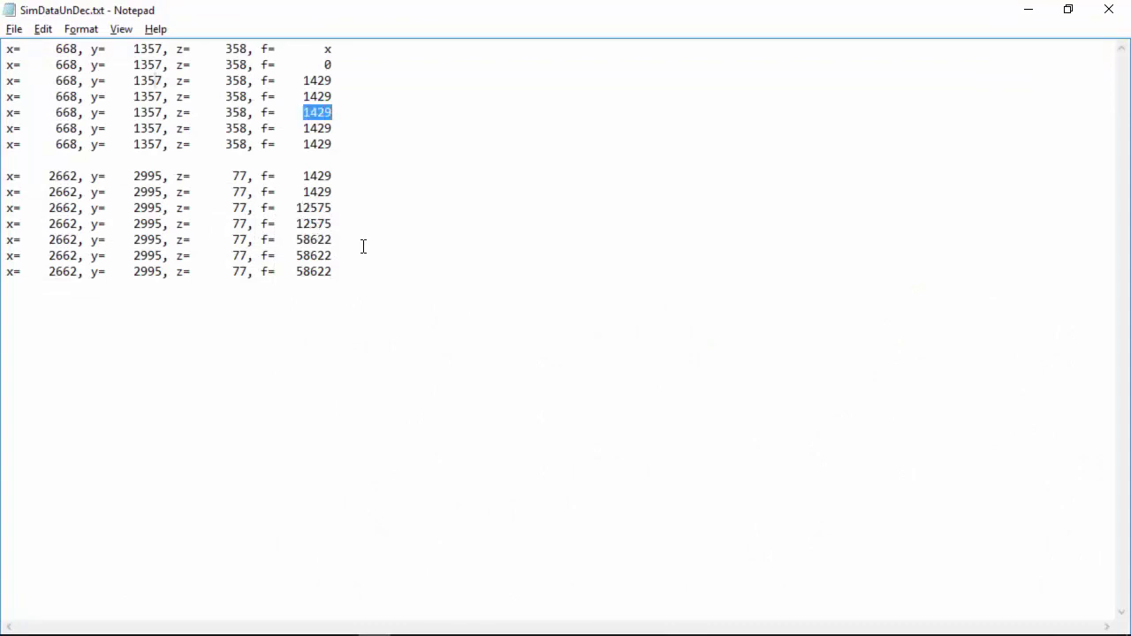
pyautogui.hotkey('alt', 'Tab')
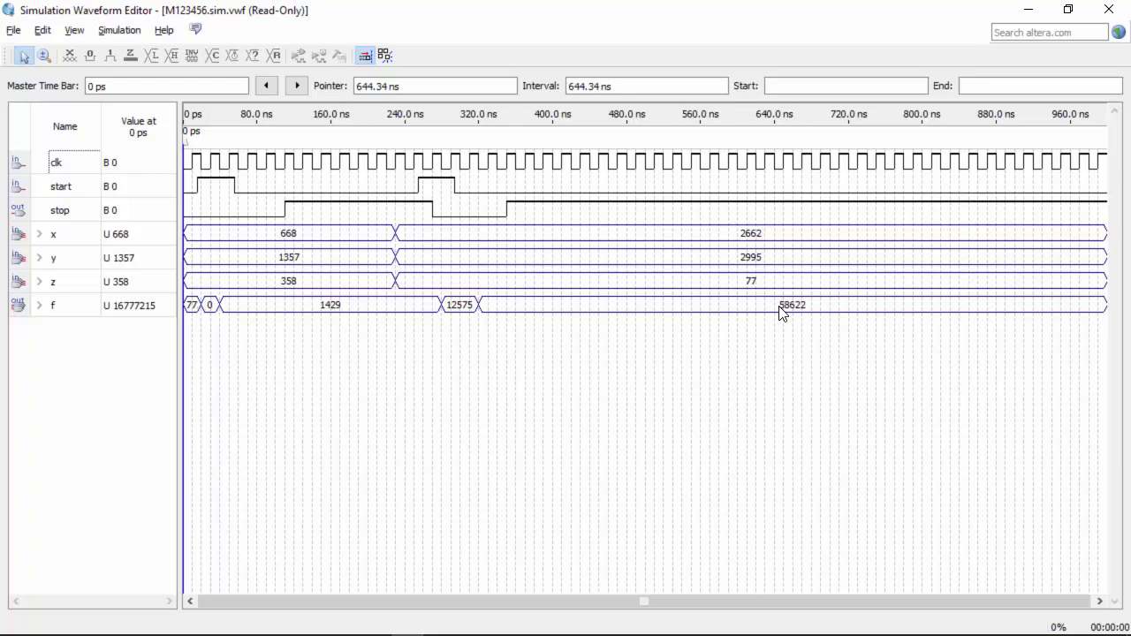
# - Close the functional simulation result and run a timing simulation of the waveform
pyautogui.click(1105, 12)
pyautogui.click(1106, 10)
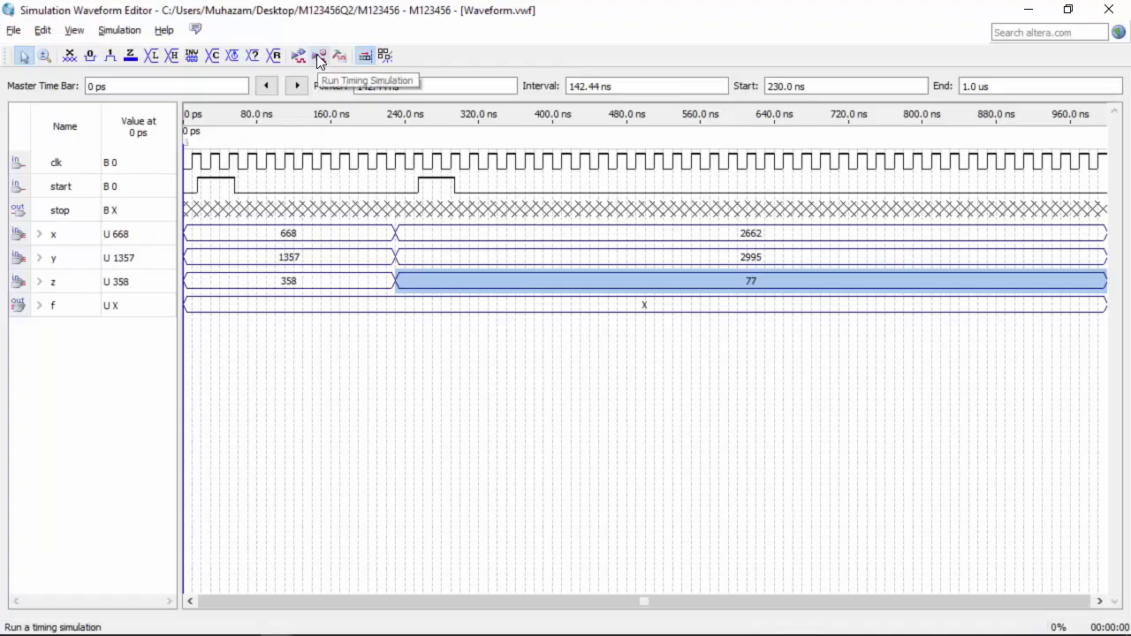
pyautogui.click(320, 56)
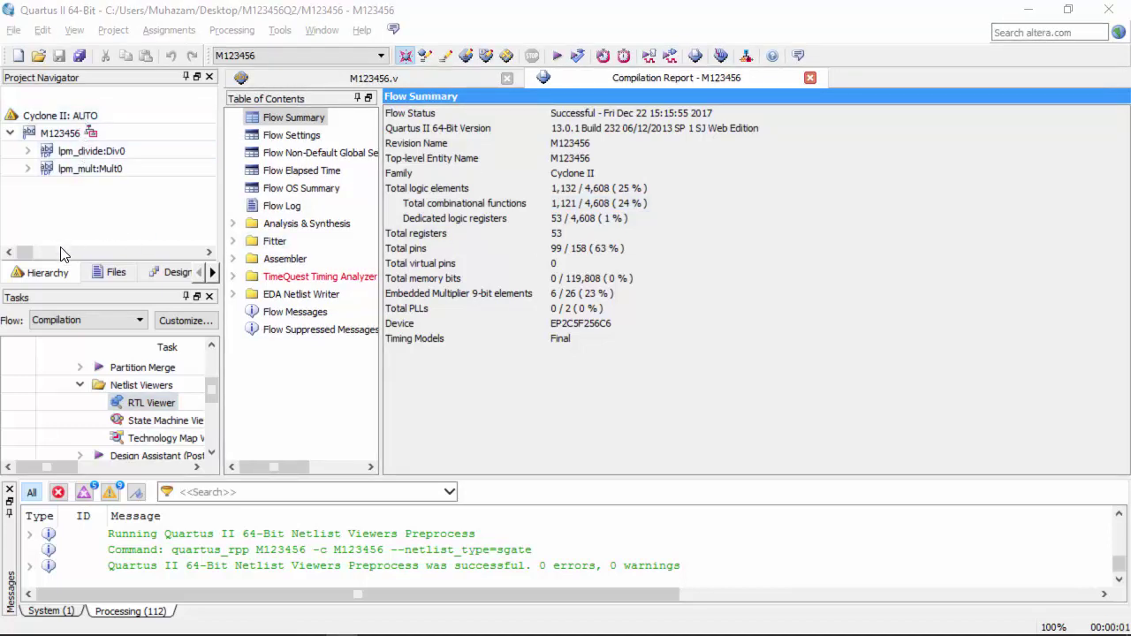
# - Check the project's file list in Quartus II, and inspect the design hierarchy and the parameter settings of lpm_mult:Mult0
pyautogui.click(113, 273)
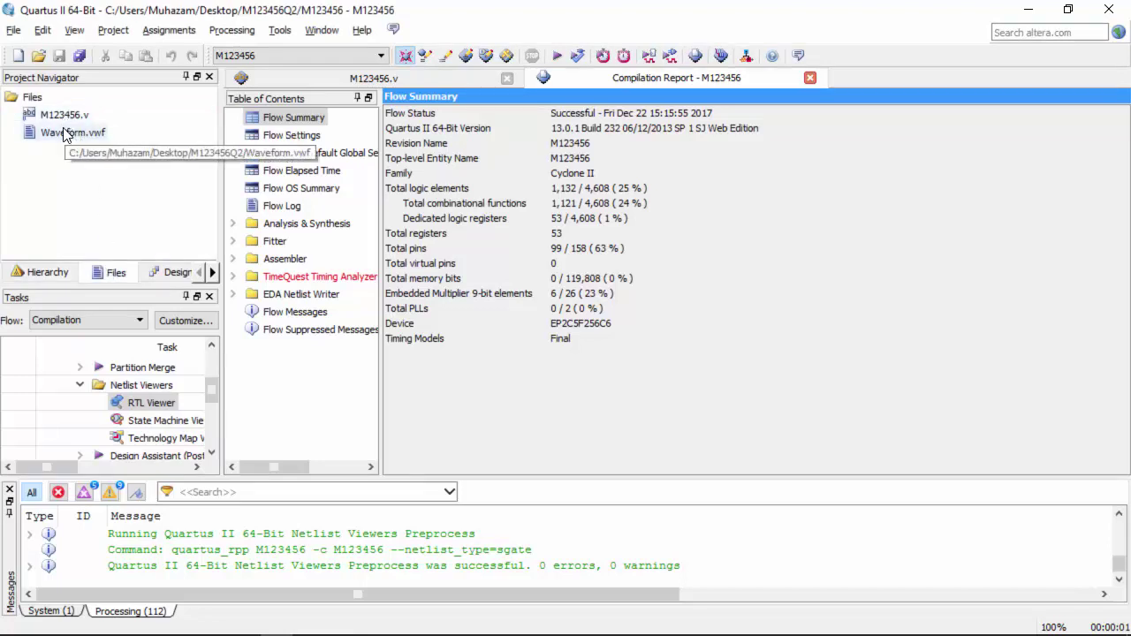
pyautogui.click(45, 273)
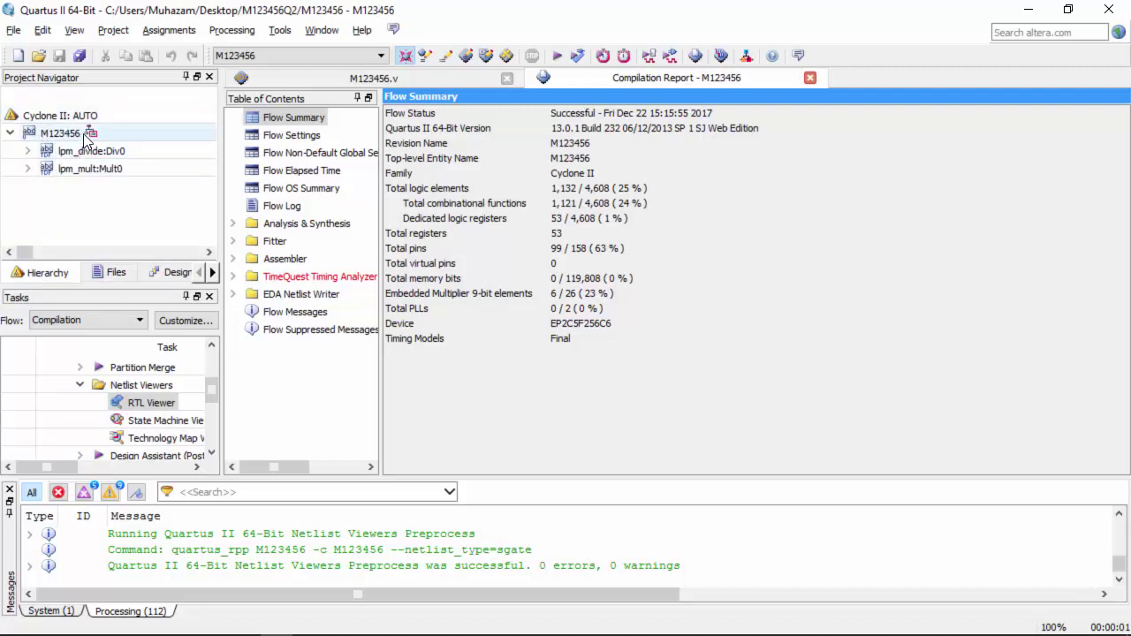
pyautogui.moveTo(80, 153)
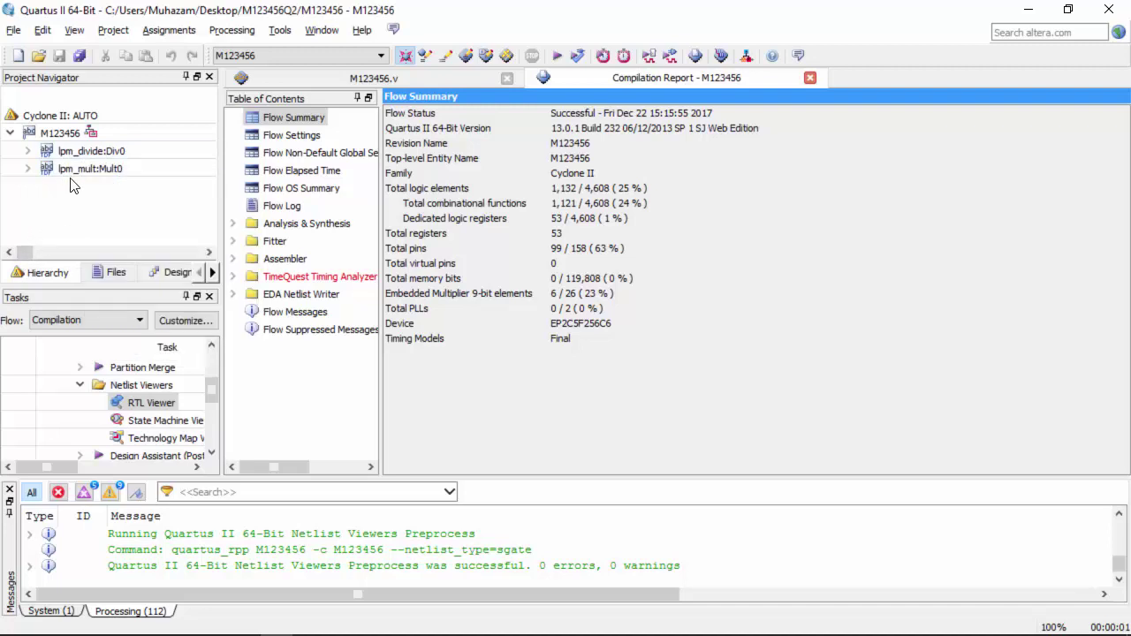
pyautogui.moveTo(99, 179)
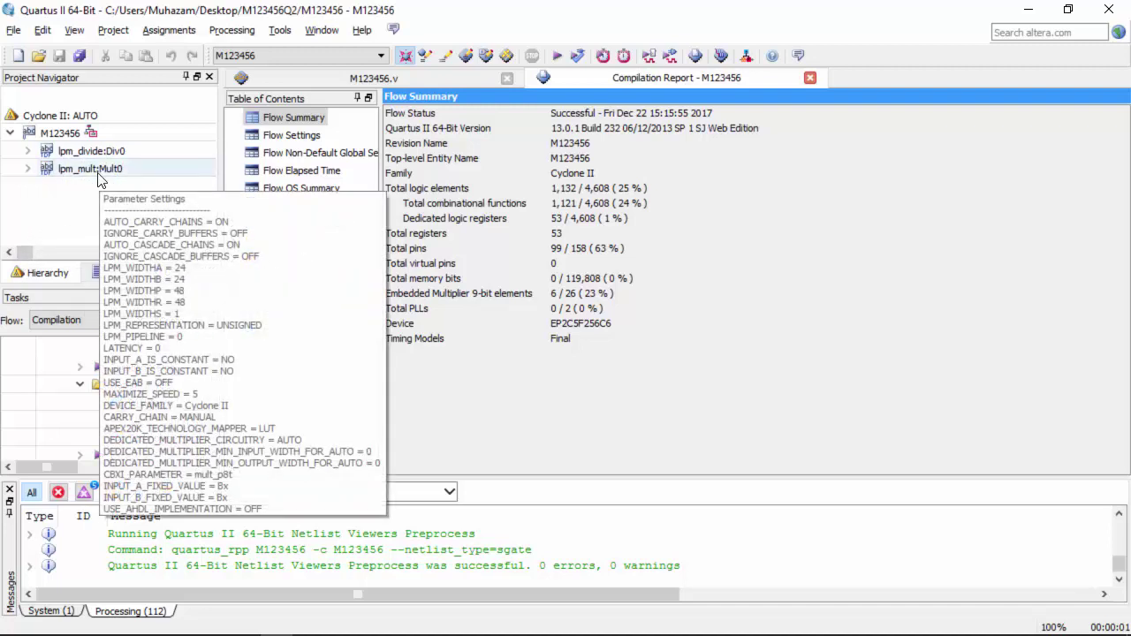